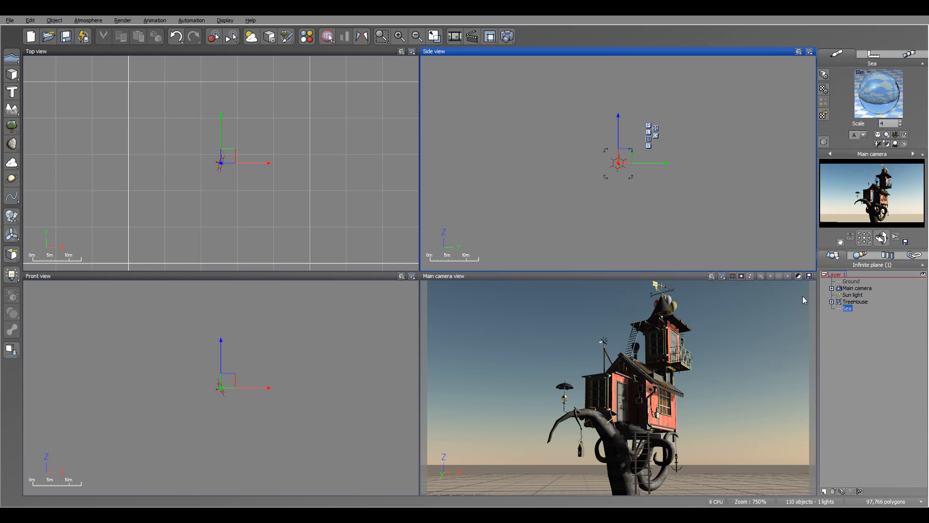
Add a new layer to the scene and rename it l2
{"action": "left_click", "coordinate": [863, 302]}
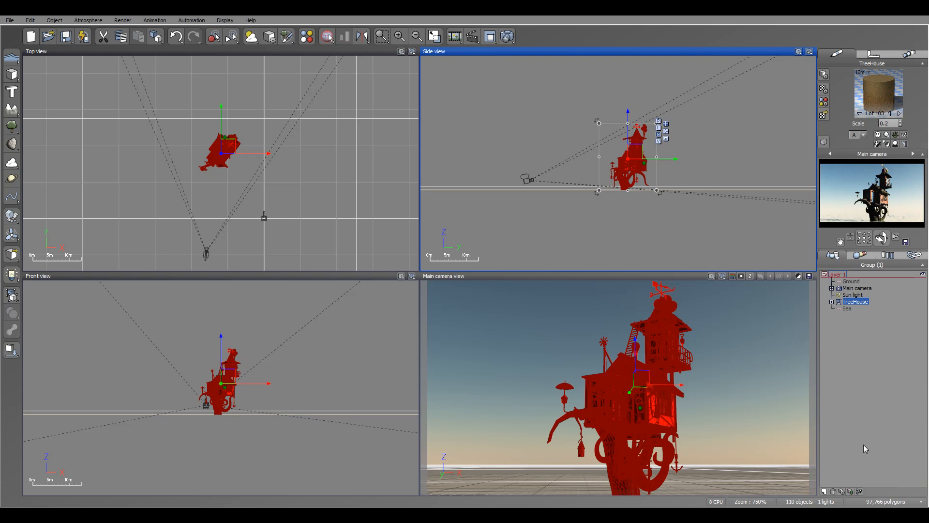
{"action": "left_click", "coordinate": [824, 491]}
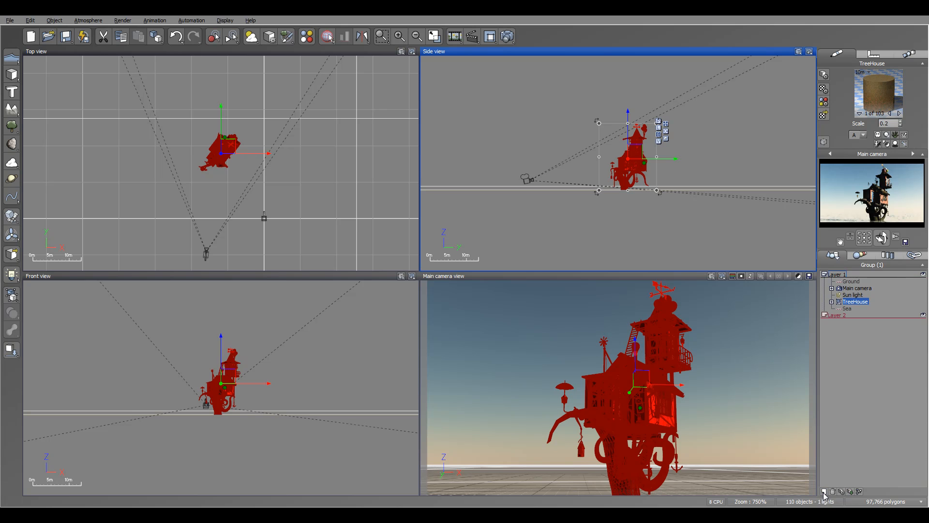
{"action": "left_click", "coordinate": [841, 318]}
{"action": "left_click", "coordinate": [840, 315]}
{"action": "key", "text": "BackSpace"}
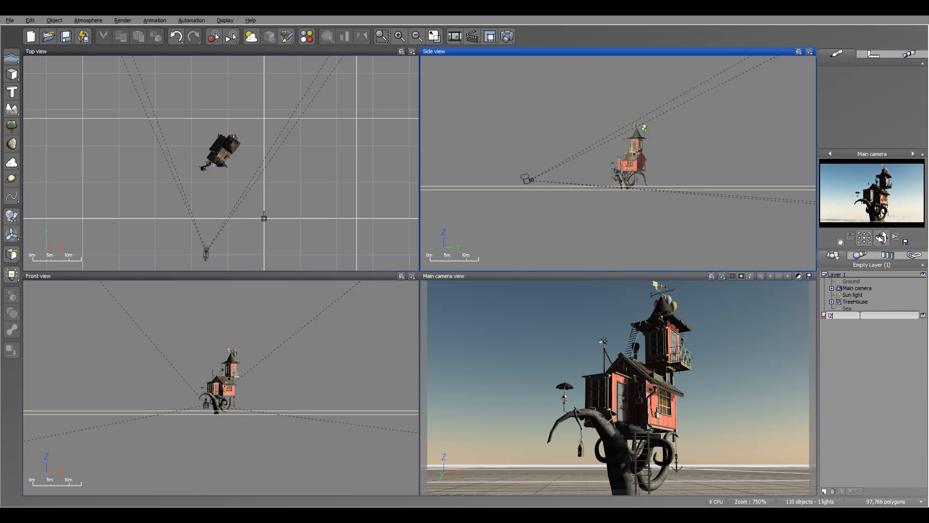
Move the Sea plane from Layer 1 into the renamed layer
{"action": "left_click", "coordinate": [858, 350]}
{"action": "left_click_drag", "start_coordinate": [850, 310], "coordinate": [860, 338]}
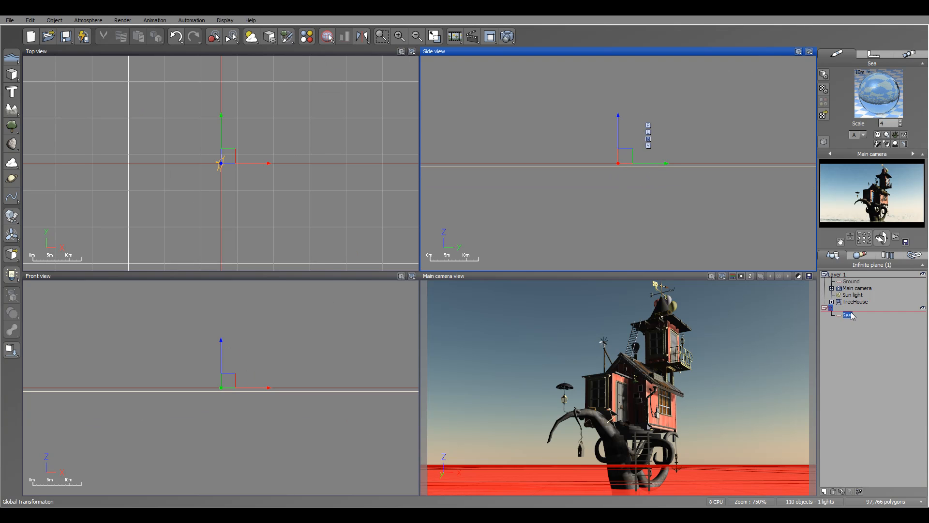
{"action": "left_click", "coordinate": [881, 332]}
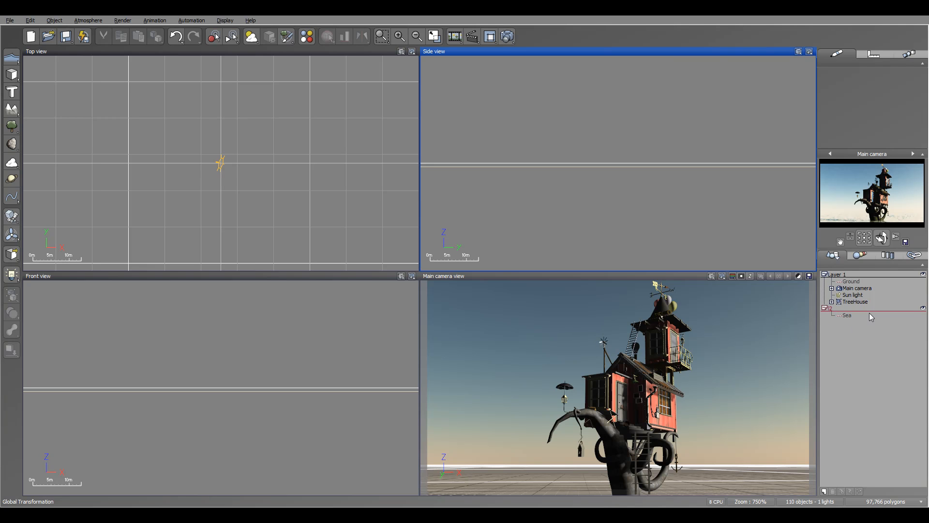
Hide the layer containing the Sea and select the Sun light
{"action": "left_click", "coordinate": [923, 308]}
{"action": "left_click", "coordinate": [922, 309]}
{"action": "left_click", "coordinate": [907, 295]}
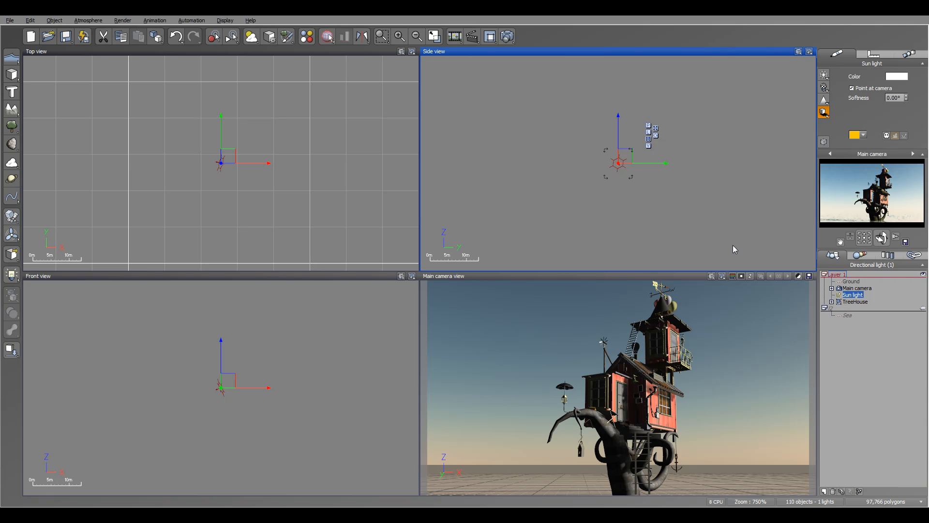
Add another new layer and move the TreeHouse group into it
{"action": "scroll", "coordinate": [705, 160], "scroll_direction": "down", "scroll_amount": 5}
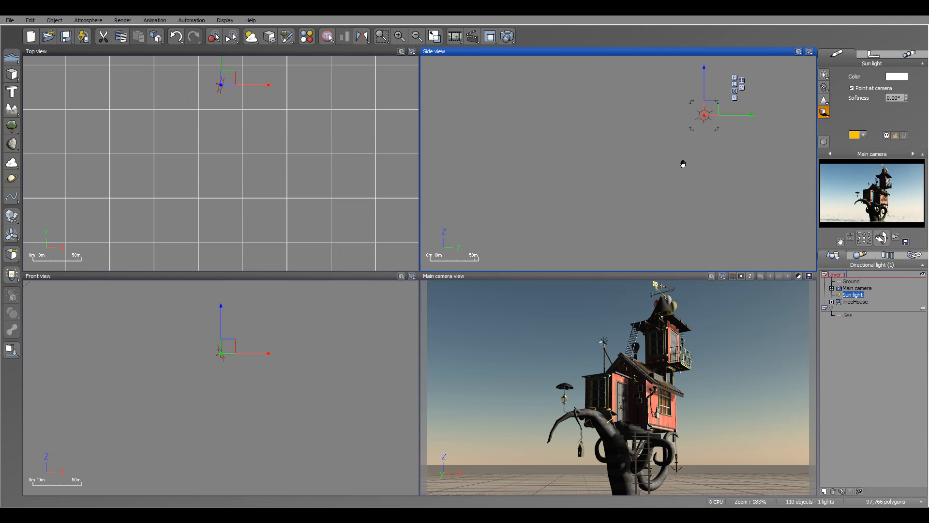
{"action": "double_click", "coordinate": [857, 302]}
{"action": "scroll", "coordinate": [682, 187], "scroll_direction": "up", "scroll_amount": 4}
{"action": "right_click_drag", "start_coordinate": [676, 182], "coordinate": [880, 283]}
{"action": "right_click_drag", "start_coordinate": [538, 179], "coordinate": [686, 186]}
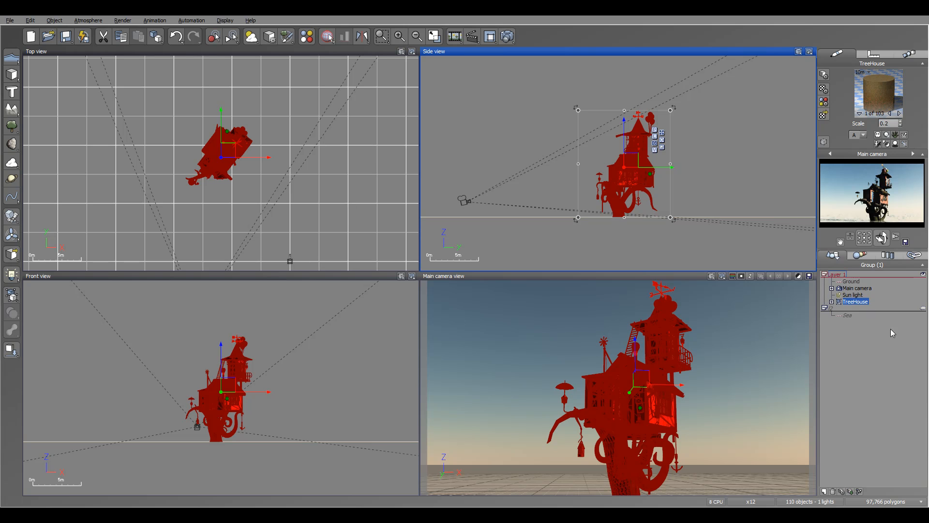
{"action": "left_click", "coordinate": [825, 492]}
{"action": "left_click_drag", "start_coordinate": [855, 301], "coordinate": [855, 328]}
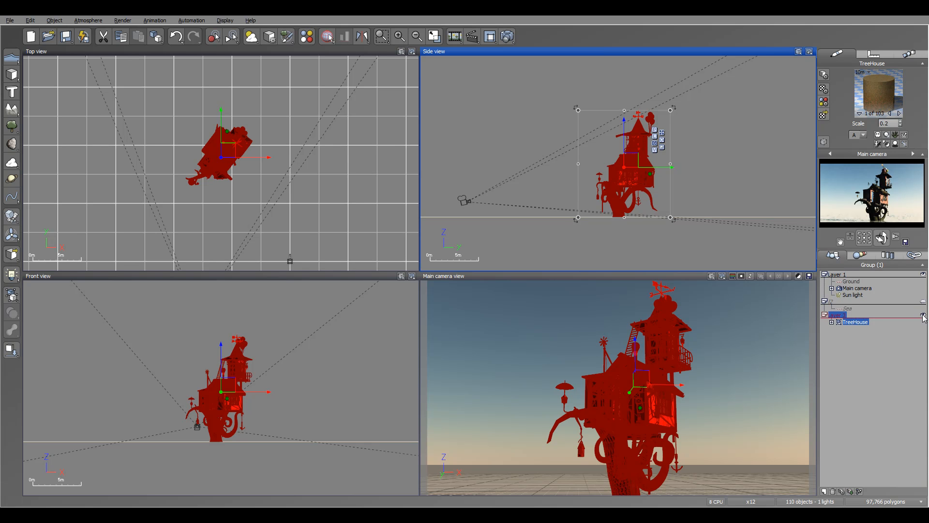
Inspect the Main camera in the views with the TreeHouse layer hidden, and make that layer visible again
{"action": "left_click", "coordinate": [859, 288]}
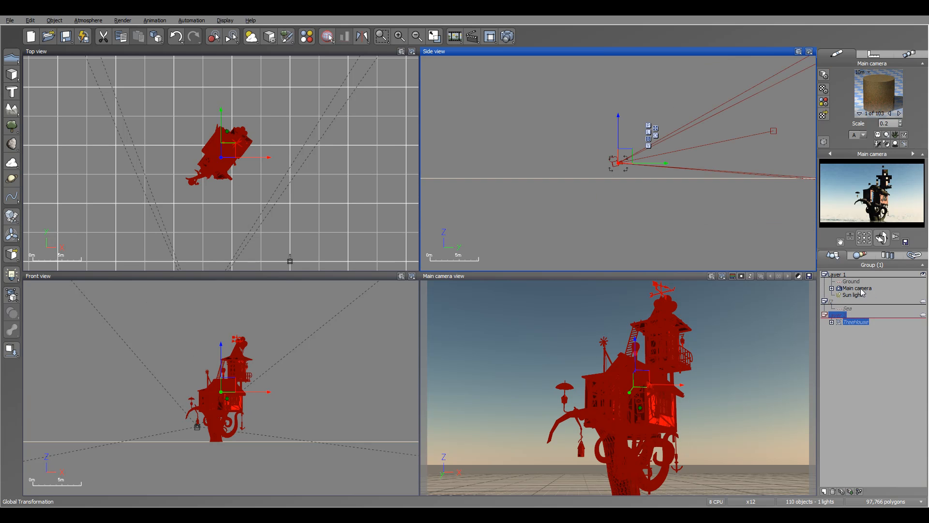
{"action": "right_click_drag", "start_coordinate": [737, 177], "coordinate": [695, 187]}
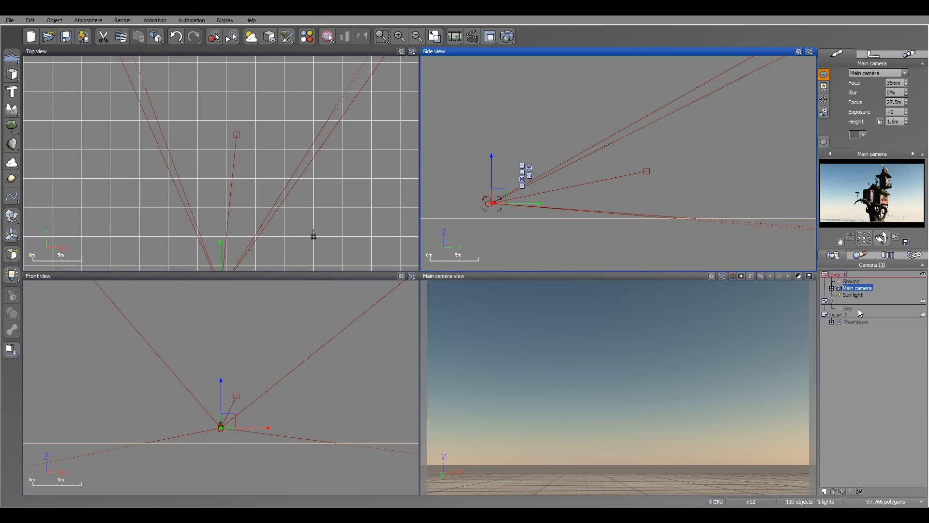
{"action": "right_click_drag", "start_coordinate": [533, 130], "coordinate": [508, 112]}
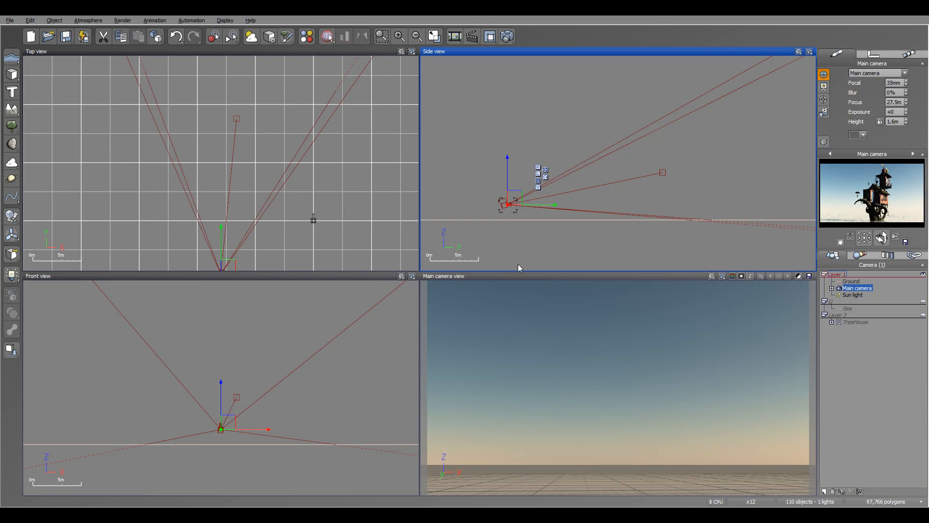
{"action": "right_click_drag", "start_coordinate": [709, 163], "coordinate": [515, 196]}
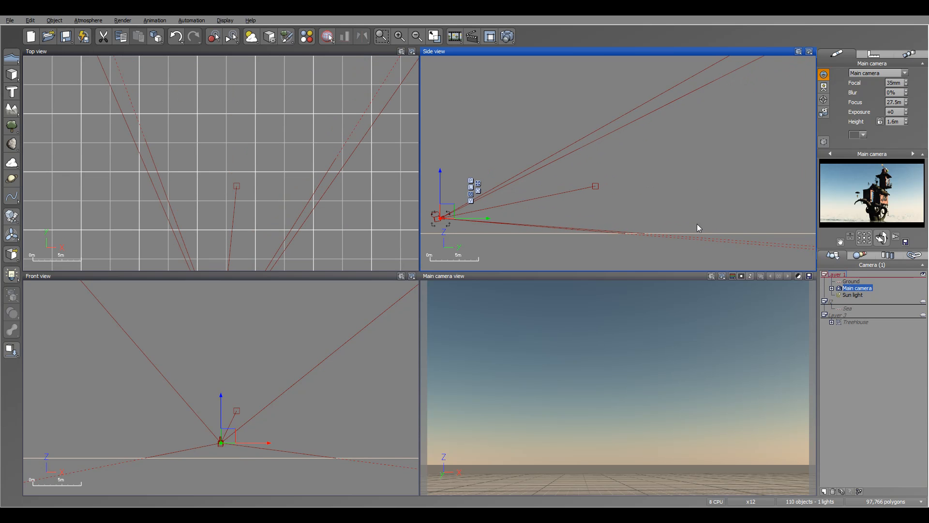
{"action": "left_click", "coordinate": [922, 317]}
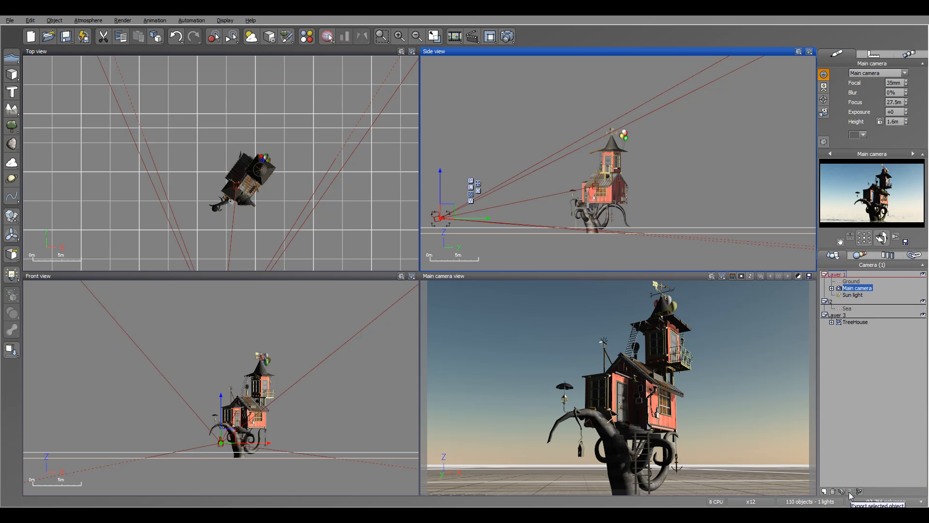
Export the TreeHouse group in 3D Studio format as TreeHouse.3ds, keeping the default export options
{"action": "left_click", "coordinate": [856, 322]}
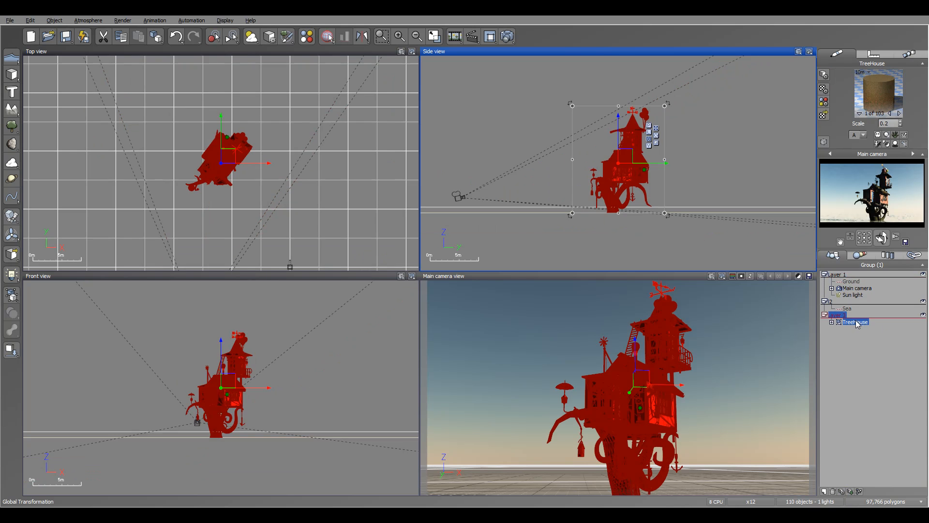
{"action": "left_click", "coordinate": [851, 491]}
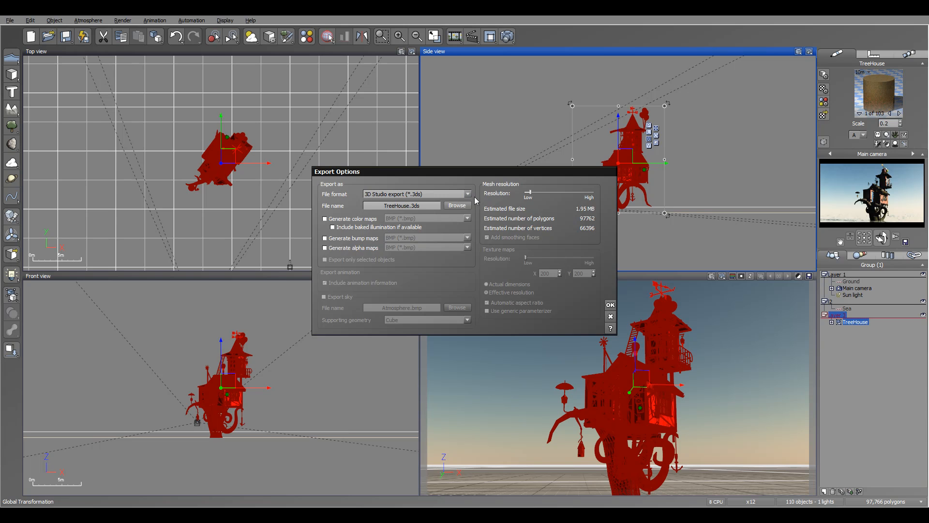
{"action": "left_click", "coordinate": [610, 304]}
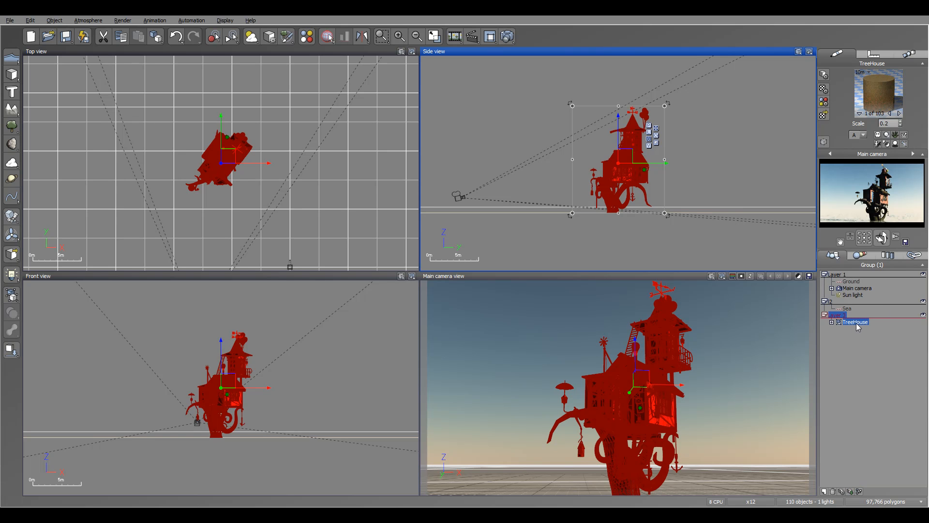
Open the Sun light's object graph in the Function Editor to examine its nodes, and close it without changes
{"action": "left_click", "coordinate": [855, 294]}
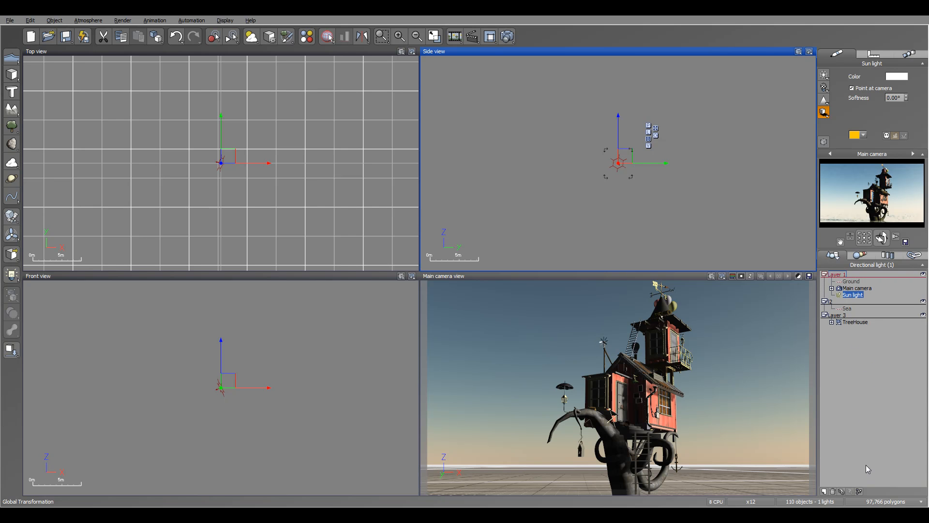
{"action": "left_click", "coordinate": [860, 492]}
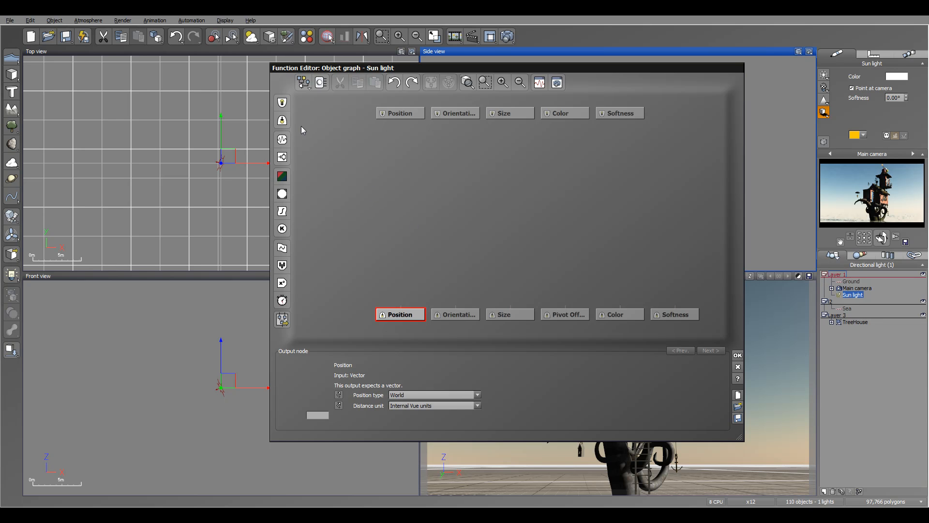
{"action": "left_click", "coordinate": [382, 173]}
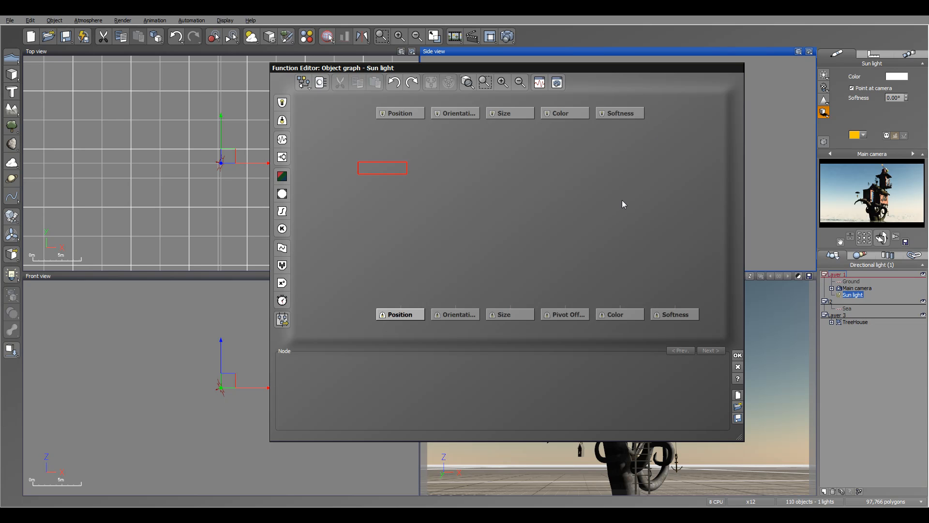
{"action": "left_click", "coordinate": [737, 366]}
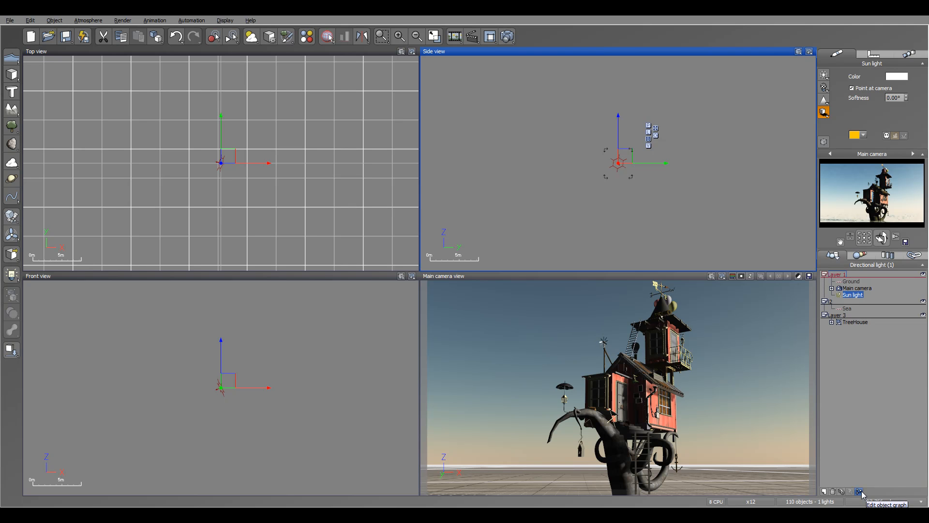
Add a terrain to Layer 1, open it in the Terrain Editor to view its tools, and close the editor without changes
{"action": "left_click", "coordinate": [854, 283]}
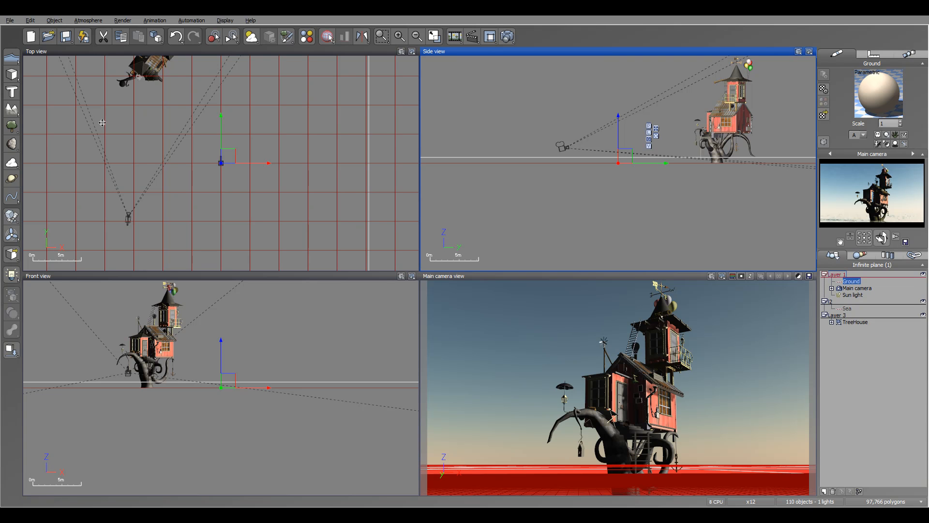
{"action": "left_click", "coordinate": [13, 112]}
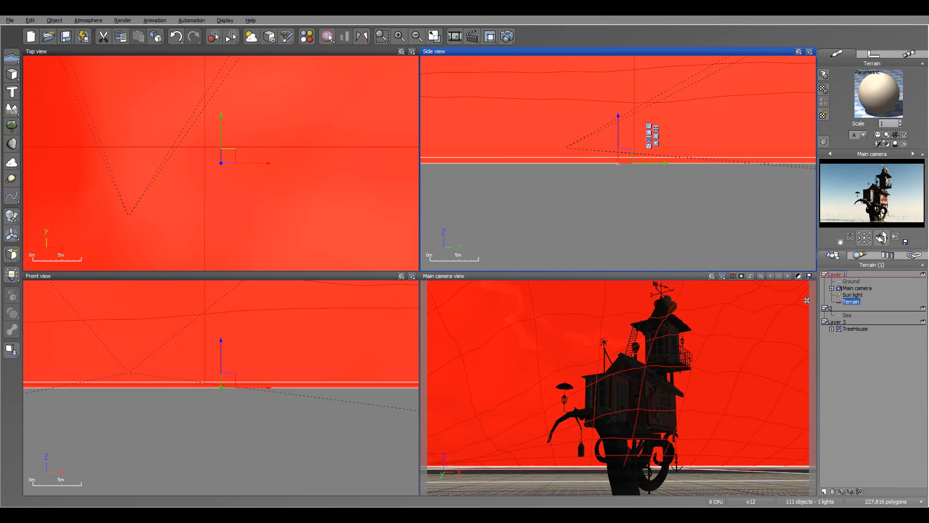
{"action": "right_click", "coordinate": [855, 302]}
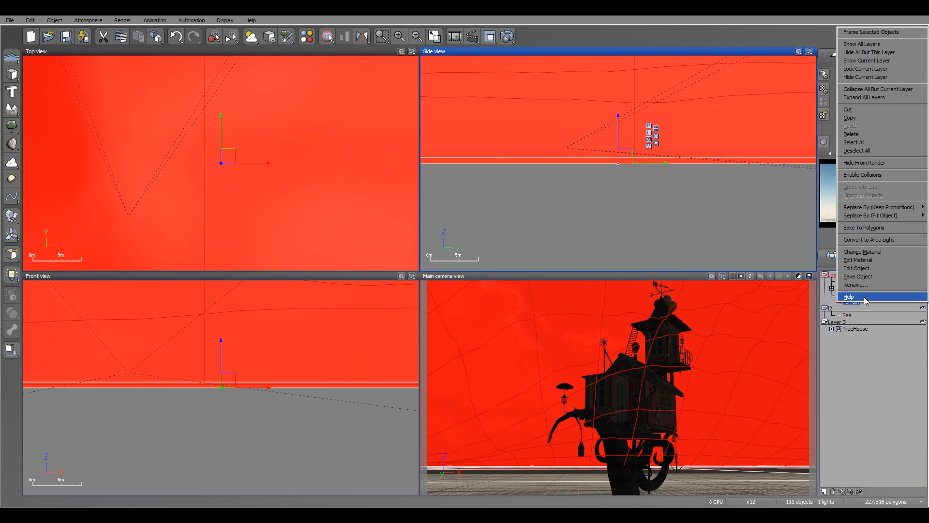
{"action": "left_click", "coordinate": [870, 268]}
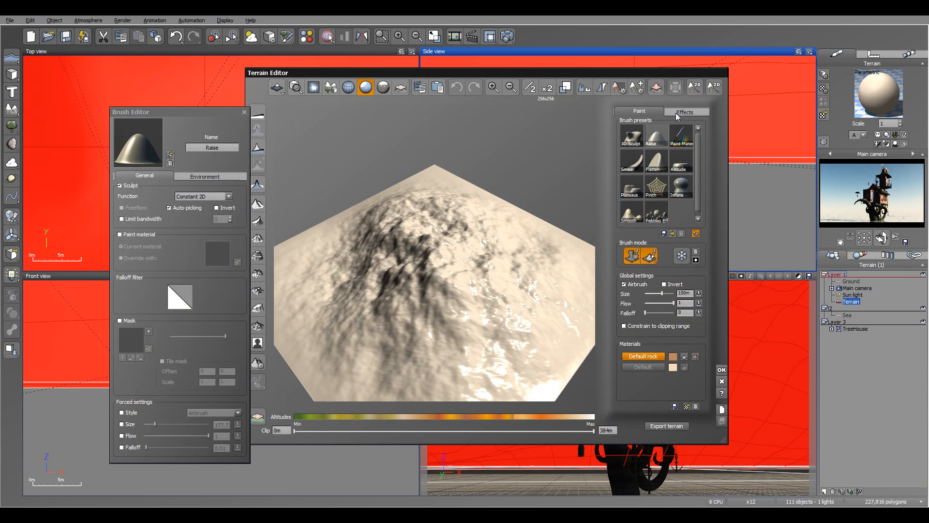
{"action": "left_click", "coordinate": [722, 383]}
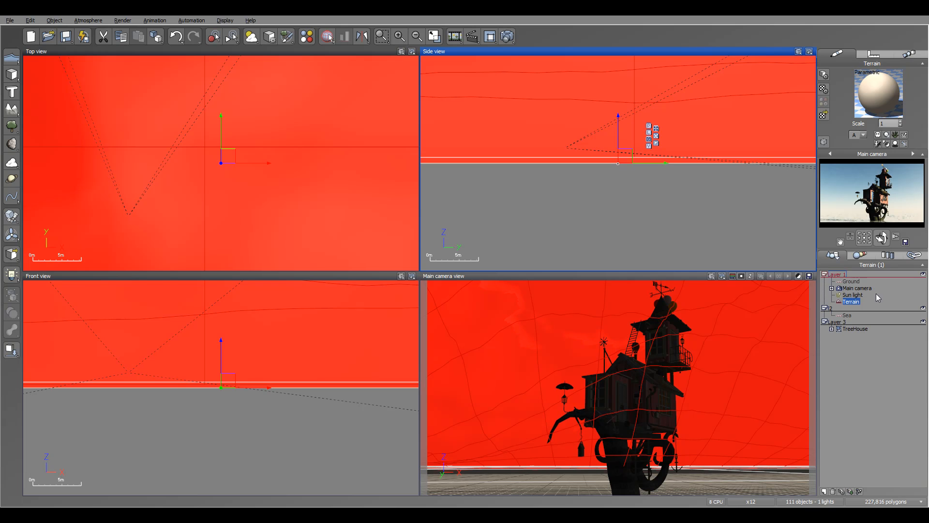
{"action": "left_click", "coordinate": [861, 295]}
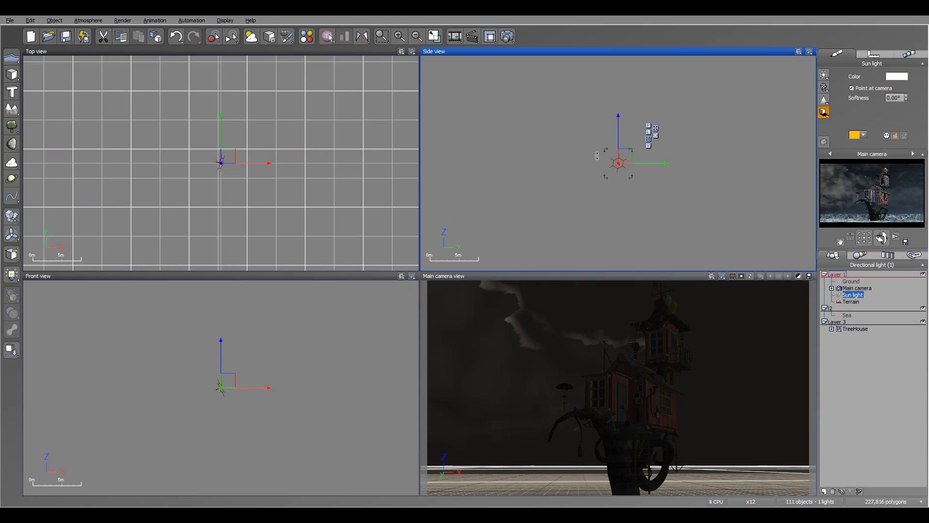
{"action": "left_click", "coordinate": [30, 21]}
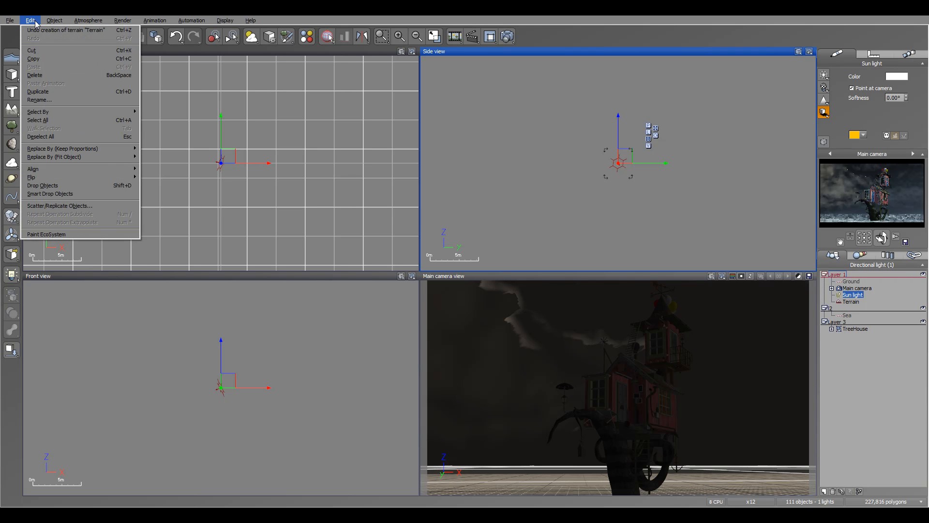
{"action": "mouse_move", "coordinate": [61, 23]}
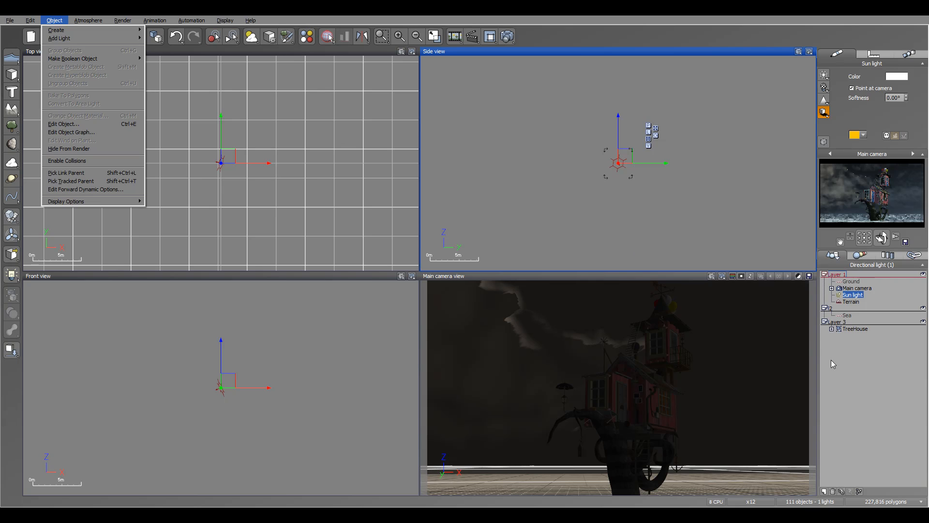
{"action": "left_click", "coordinate": [863, 366]}
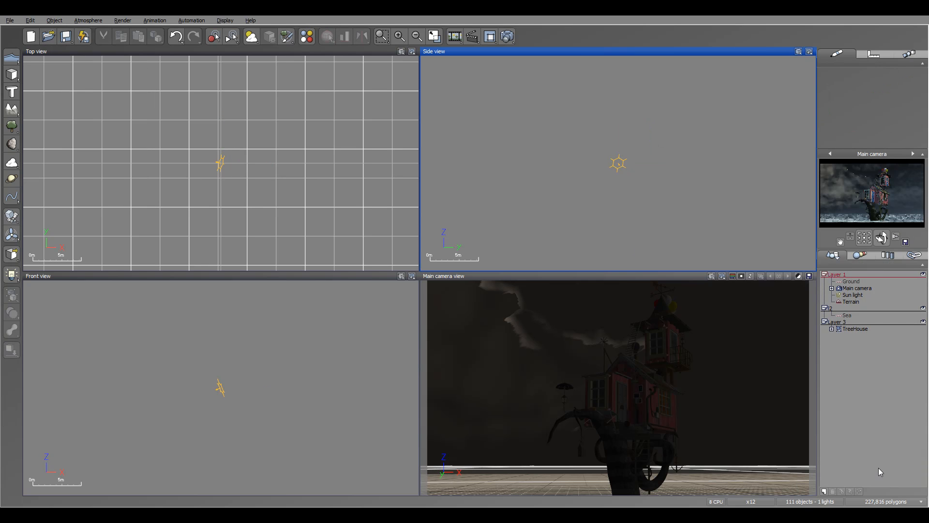
Delete the terrain from Layer 1
{"action": "left_click", "coordinate": [851, 302]}
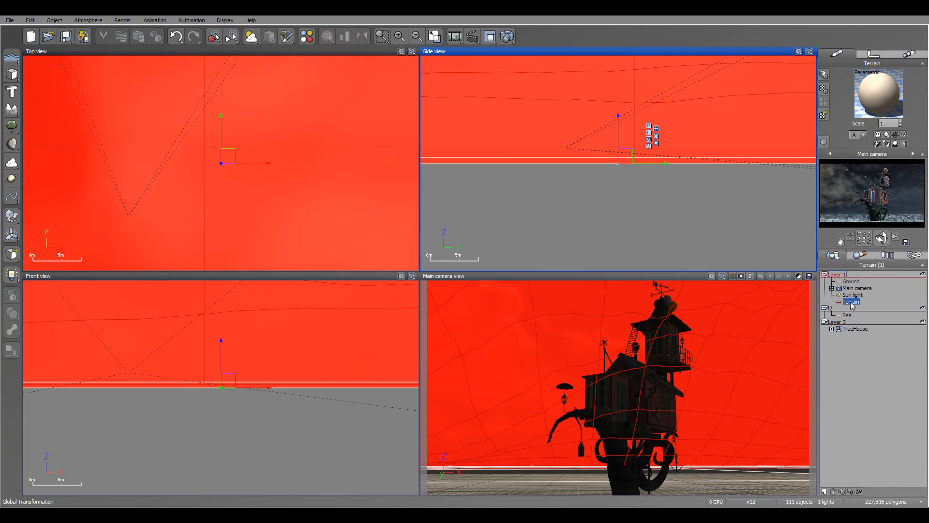
{"action": "key", "text": "Delete"}
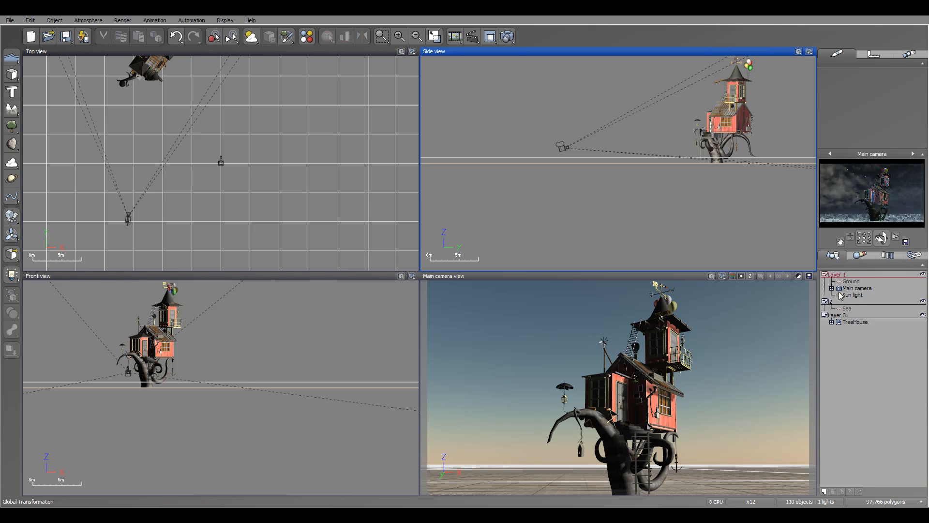
Show the scene's material list for the TreeHouse and select the Old Wood Board material to find the object using it
{"action": "left_click", "coordinate": [848, 322]}
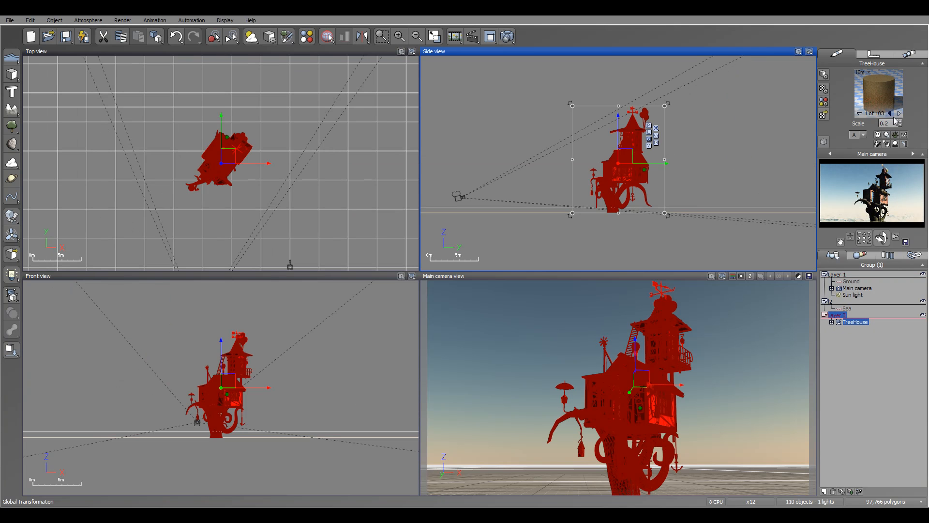
{"action": "left_click", "coordinate": [856, 259]}
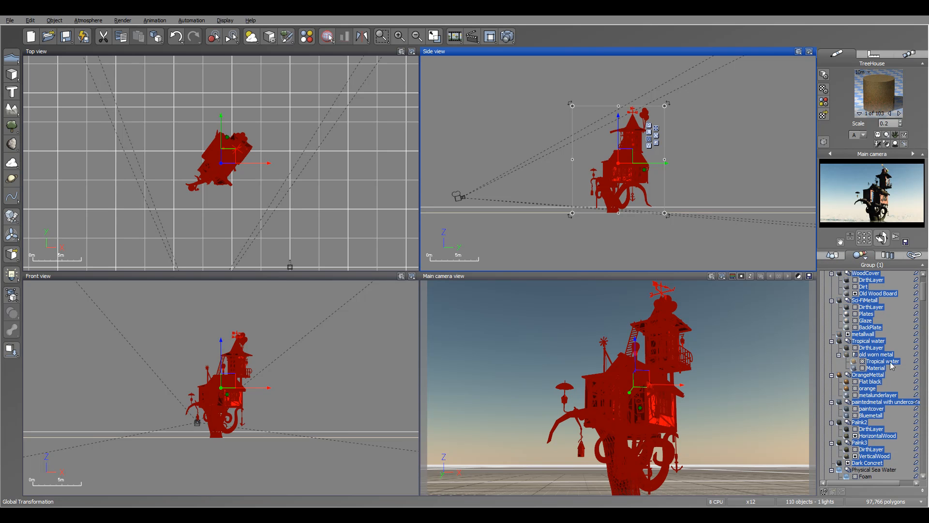
{"action": "mouse_move", "coordinate": [922, 296]}
{"action": "left_mouse_down"}
{"action": "mouse_move", "coordinate": [924, 284]}
{"action": "mouse_move", "coordinate": [925, 460]}
{"action": "mouse_move", "coordinate": [924, 292]}
{"action": "left_mouse_up"}
{"action": "left_click", "coordinate": [848, 280]}
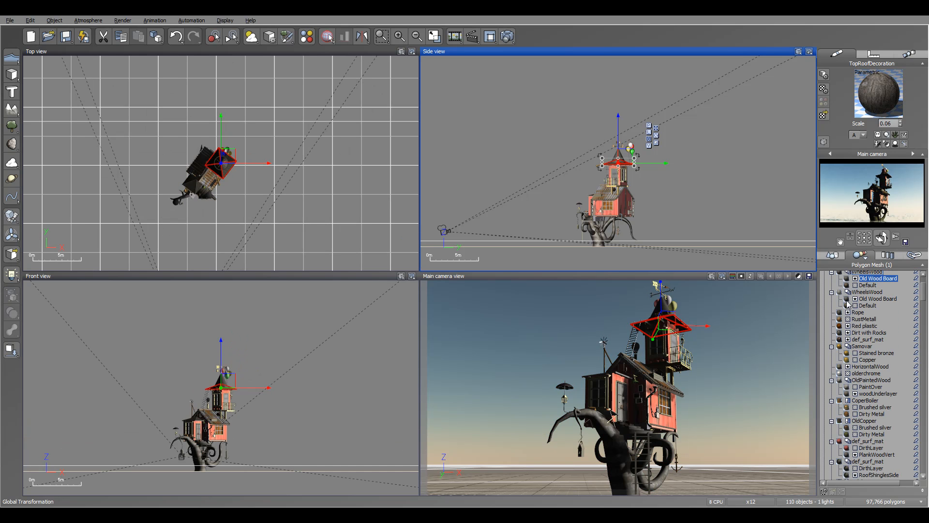
Select the Red plastic material to find its object, and view the General Preferences and Display Options without changing them
{"action": "left_click", "coordinate": [841, 327]}
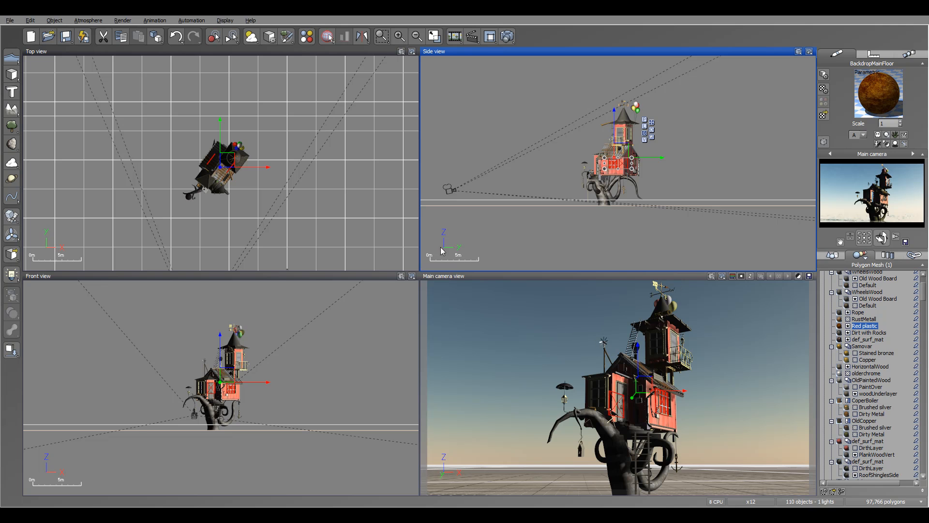
{"action": "left_click", "coordinate": [15, 21]}
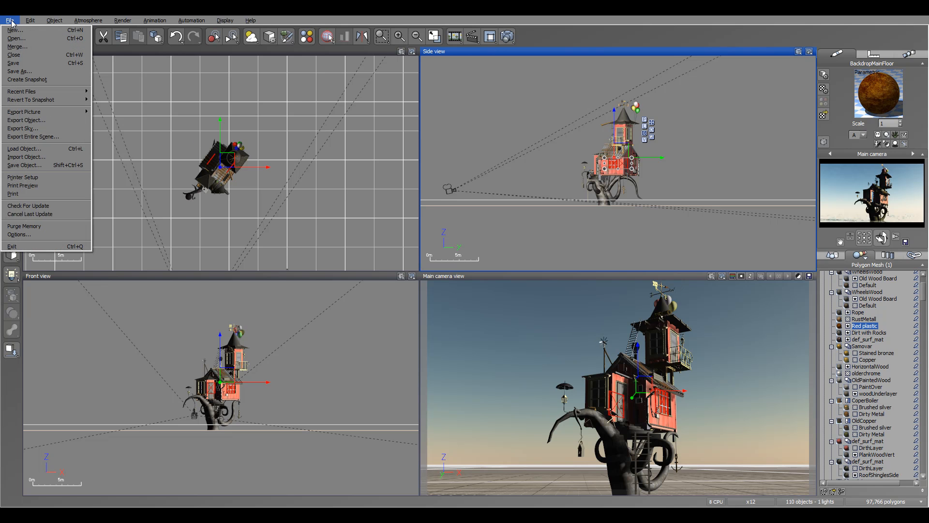
{"action": "left_click", "coordinate": [38, 235]}
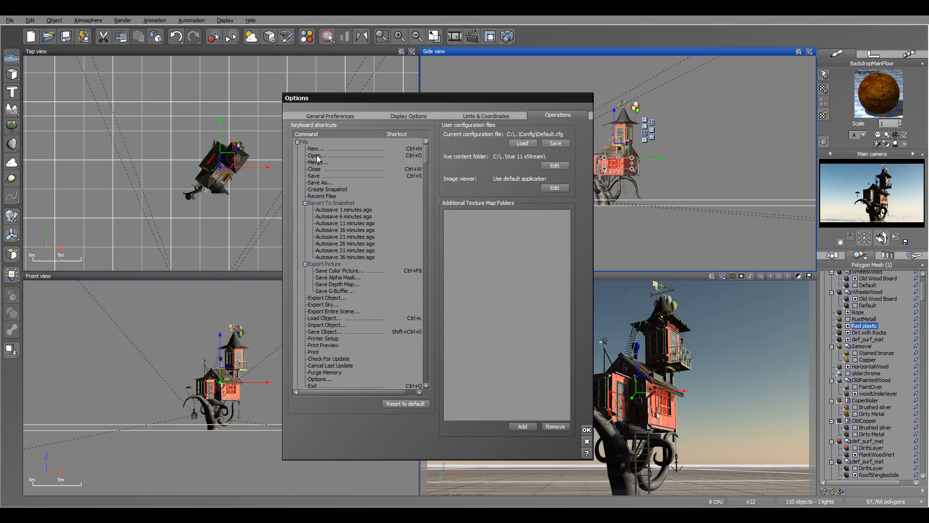
{"action": "left_click", "coordinate": [359, 118]}
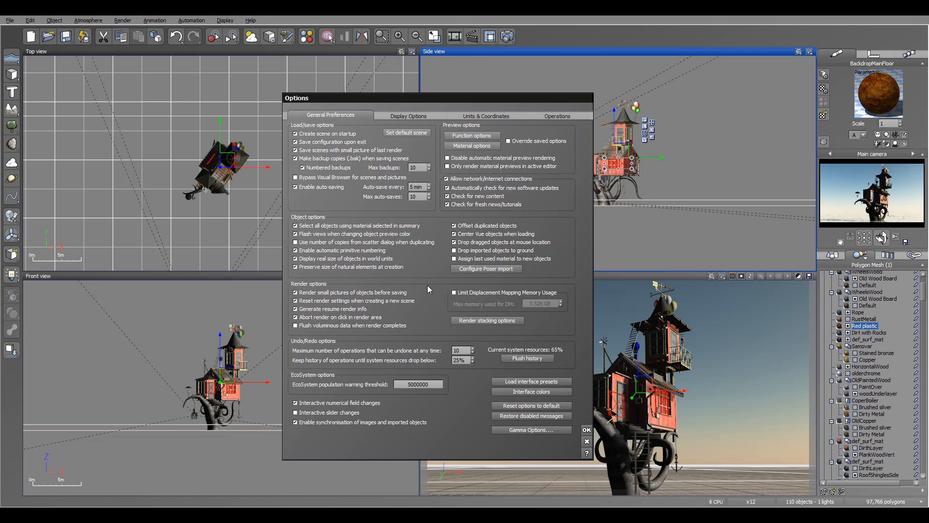
{"action": "left_click", "coordinate": [409, 116]}
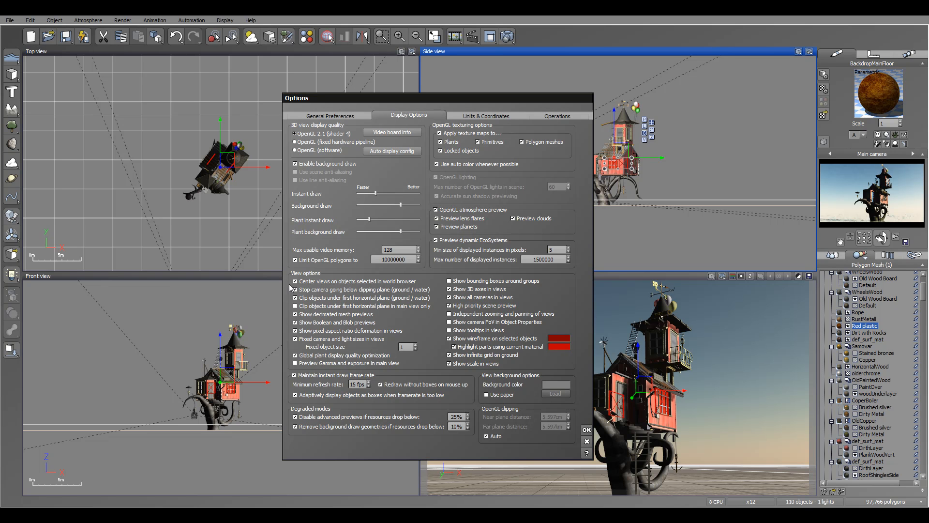
{"action": "left_click", "coordinate": [587, 441]}
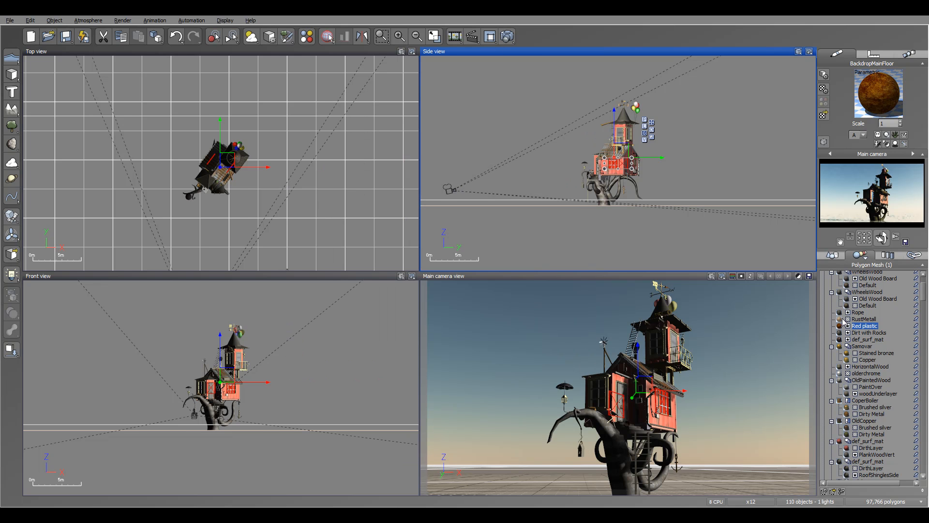
Select the HorizontalWood and CoperBoiler materials to find their objects, and browse the materials of the CoperBoiler selection
{"action": "left_click", "coordinate": [841, 369]}
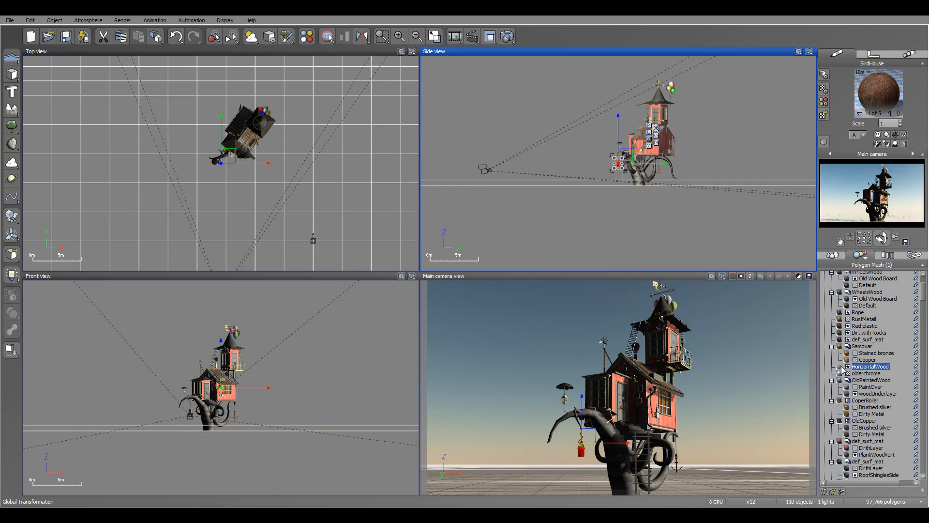
{"action": "left_click", "coordinate": [841, 404]}
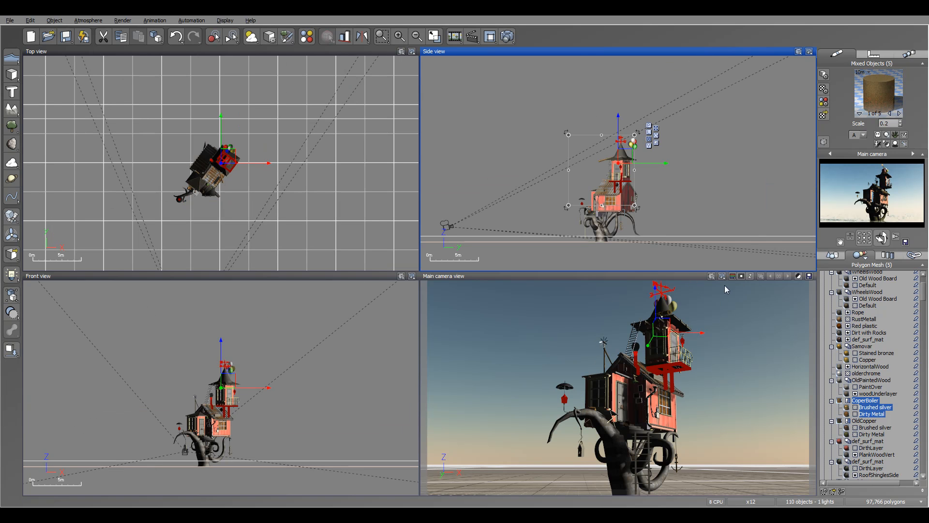
{"action": "left_click", "coordinate": [899, 114]}
{"action": "left_click", "coordinate": [899, 113]}
{"action": "left_click", "coordinate": [899, 114]}
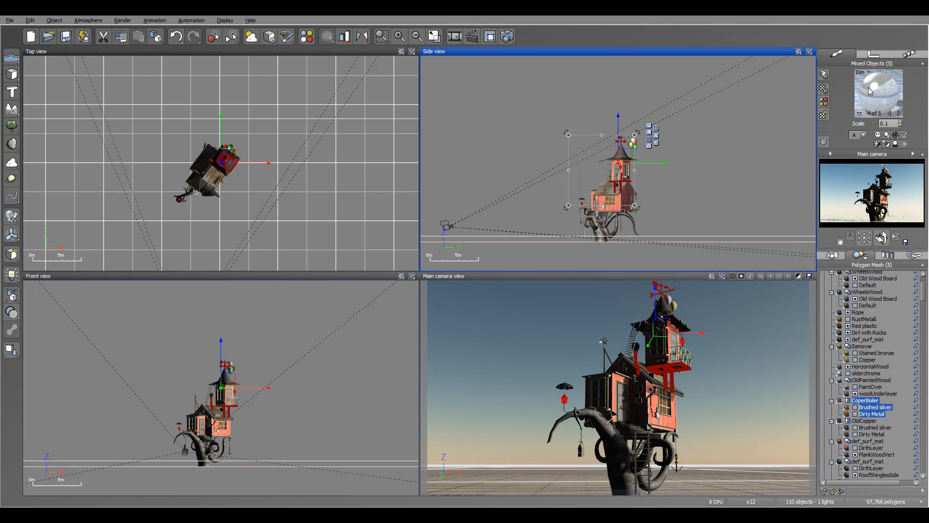
{"action": "left_click", "coordinate": [853, 401]}
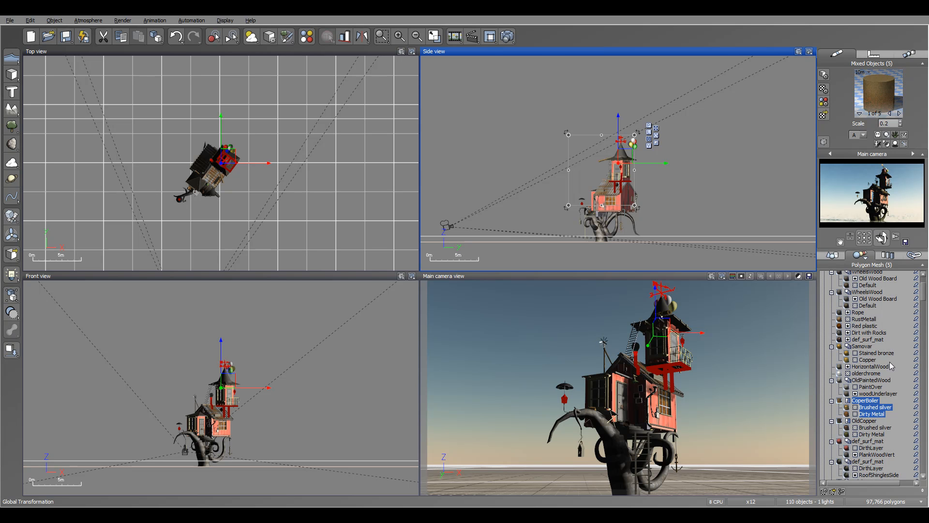
Open the Red plastic material in the Advanced Material Editor to view its settings, and close it without changes
{"action": "left_click_drag", "start_coordinate": [925, 293], "coordinate": [925, 283]}
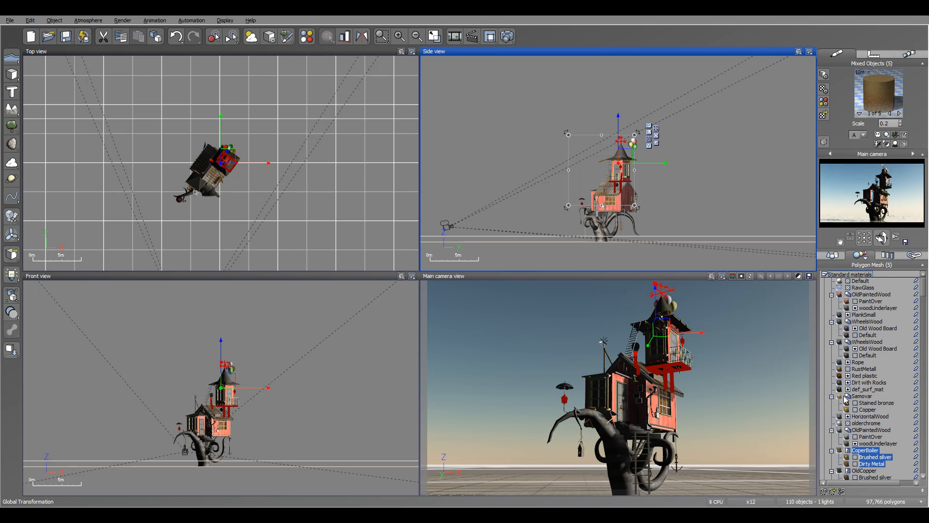
{"action": "double_click", "coordinate": [840, 376]}
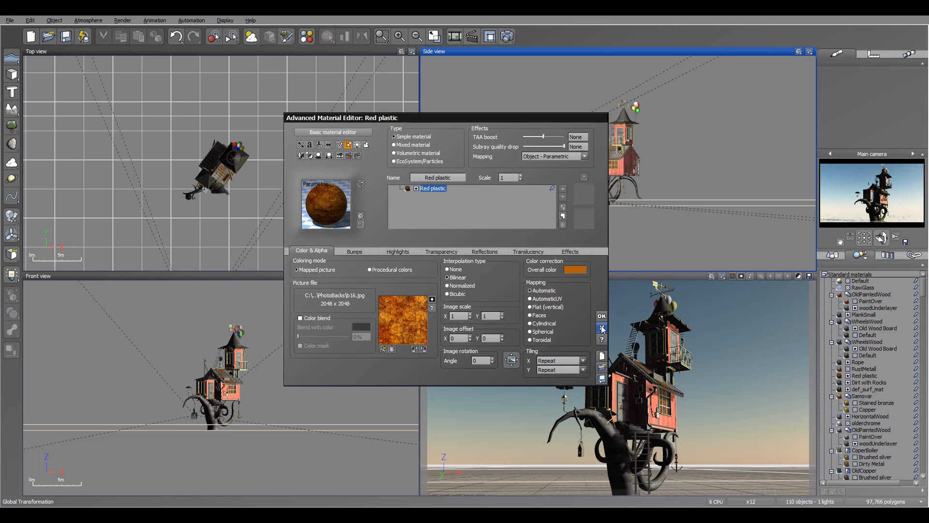
{"action": "left_click", "coordinate": [603, 329]}
Select the RustMetall material and view the commands available for it without applying any
{"action": "left_click", "coordinate": [841, 370]}
{"action": "right_click", "coordinate": [840, 372]}
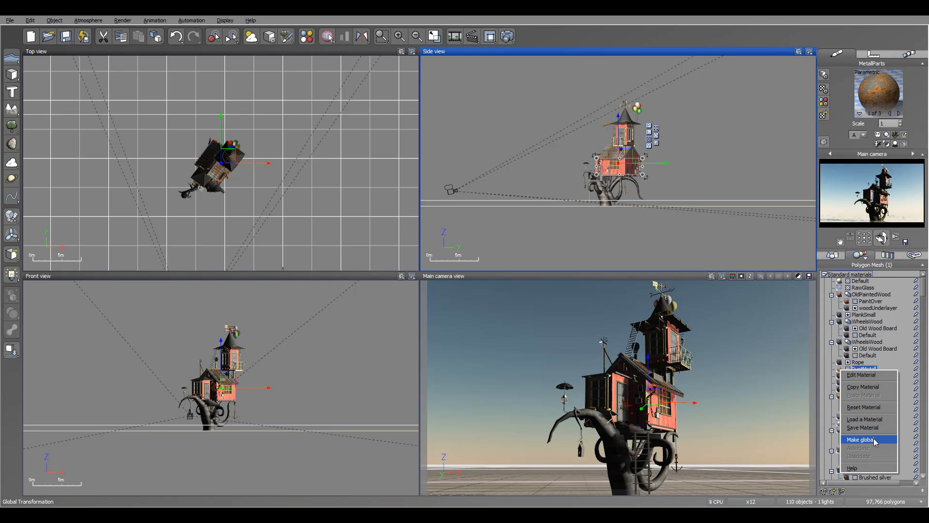
{"action": "left_click", "coordinate": [844, 371]}
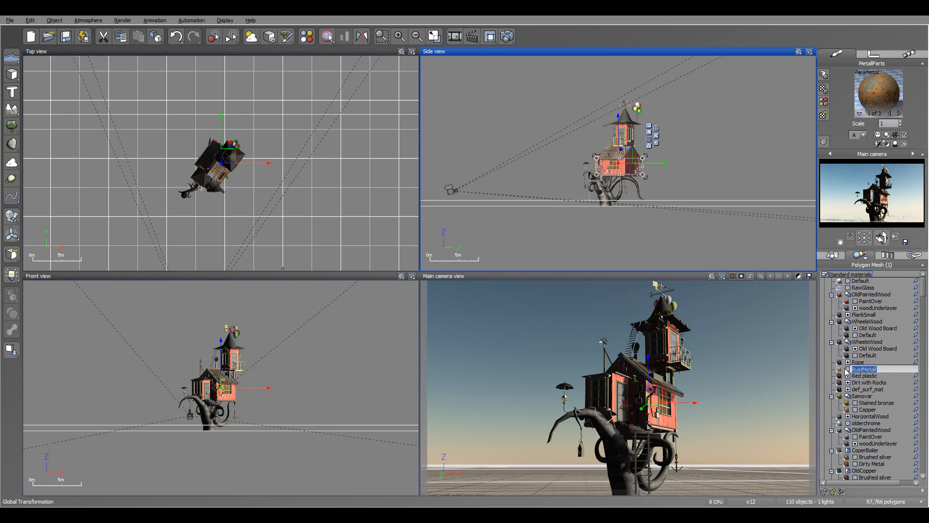
Select the Dirt with Rocks, Red plastic and Rope materials to find their objects, and view the commands available for Rope
{"action": "left_click", "coordinate": [873, 376]}
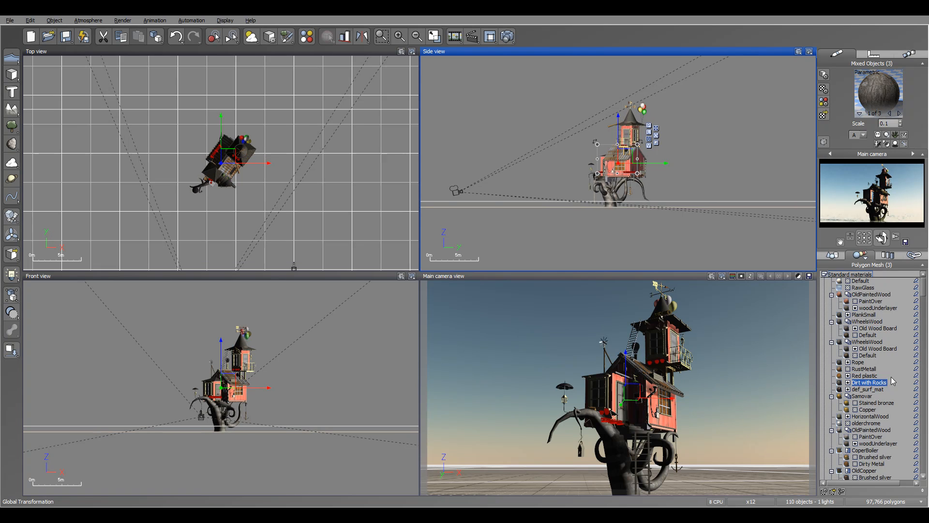
{"action": "left_click", "coordinate": [874, 376]}
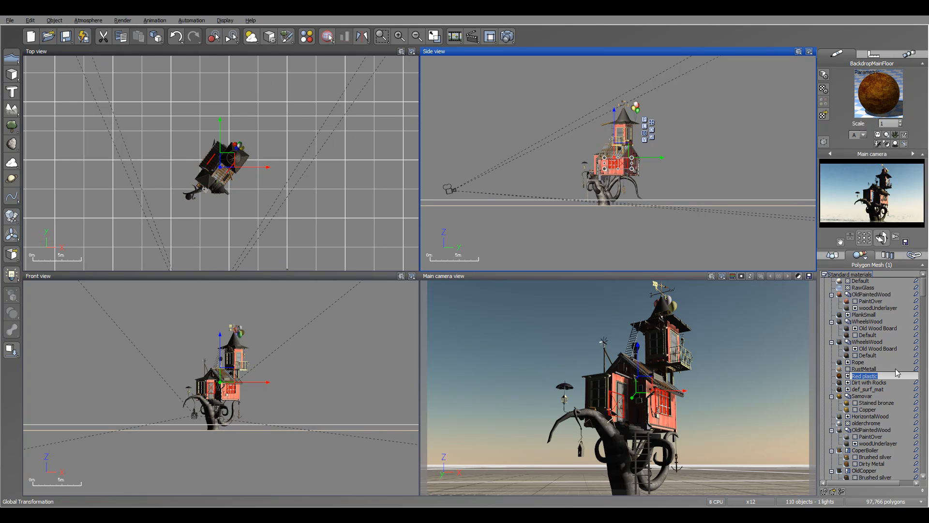
{"action": "left_click", "coordinate": [889, 370]}
{"action": "left_click", "coordinate": [847, 377]}
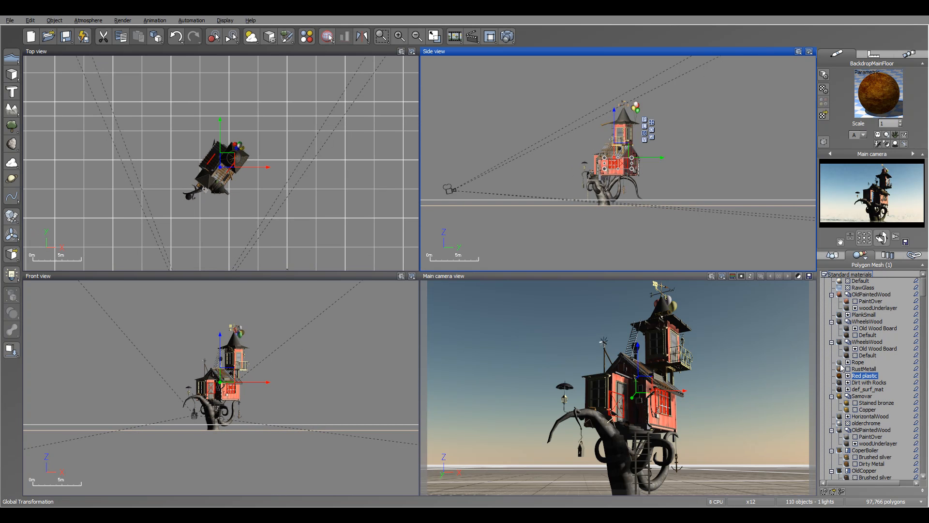
{"action": "right_click", "coordinate": [842, 364]}
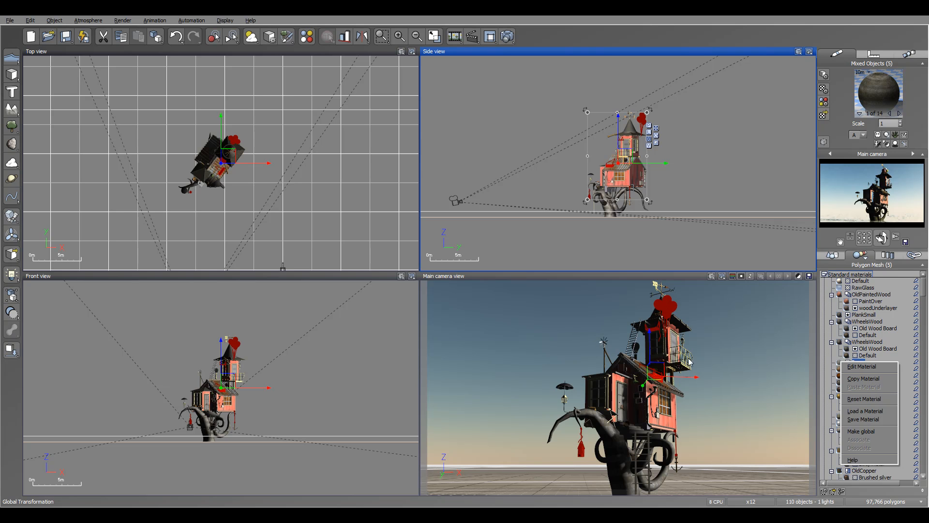
{"action": "left_click", "coordinate": [832, 360]}
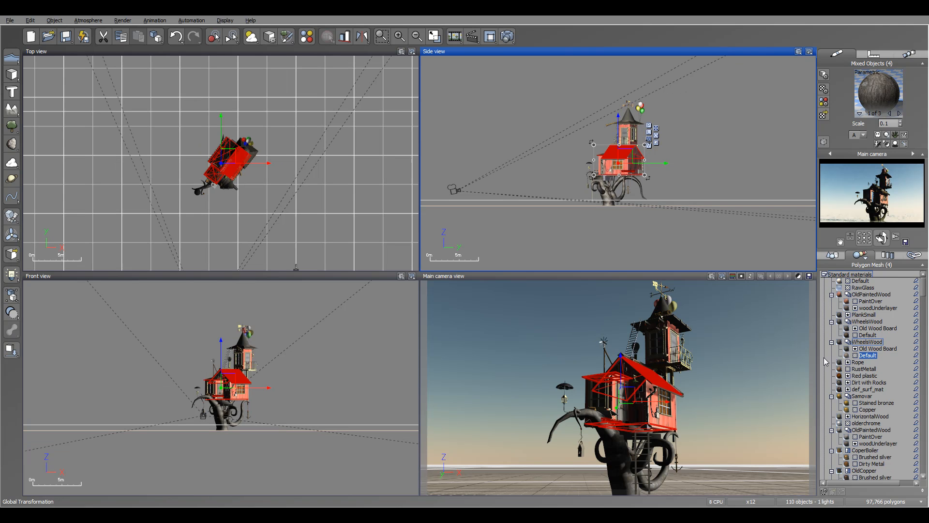
Collapse the Standard materials category to reach the other material categories, and select Plant materials
{"action": "left_click", "coordinate": [824, 274]}
{"action": "left_click", "coordinate": [825, 275]}
{"action": "left_click", "coordinate": [825, 274]}
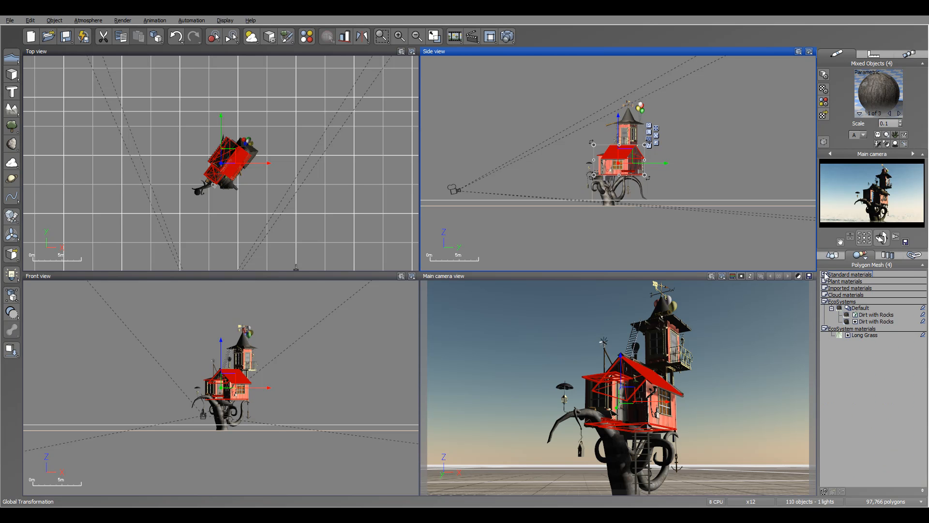
{"action": "left_click", "coordinate": [855, 283]}
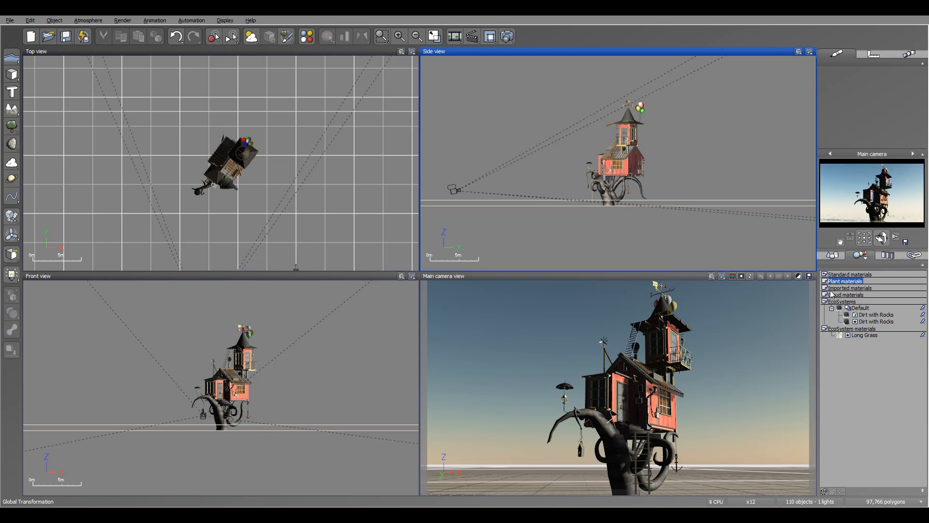
Select the Dirt with Rocks EcoSystem layer to find its object, and compare it with the Long Grass EcoSystem material
{"action": "left_click", "coordinate": [848, 315]}
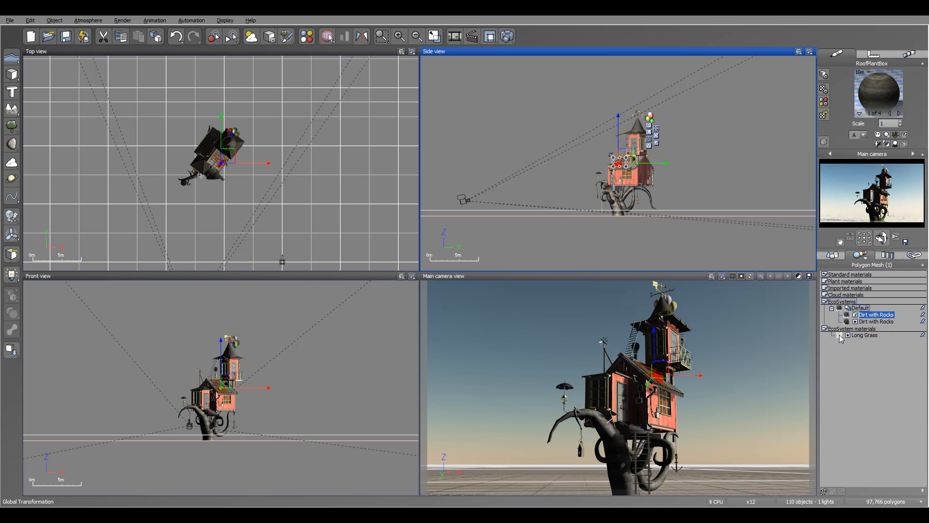
{"action": "left_click", "coordinate": [858, 335]}
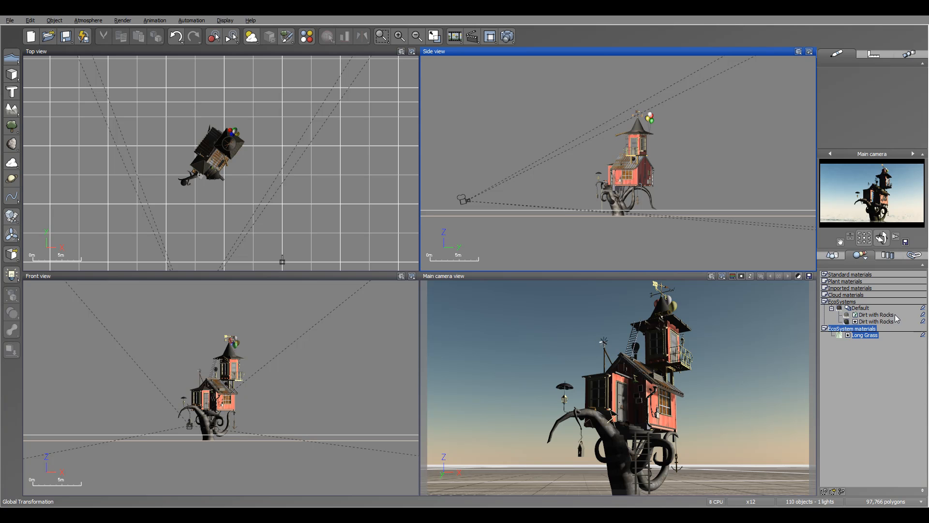
{"action": "left_click", "coordinate": [871, 315]}
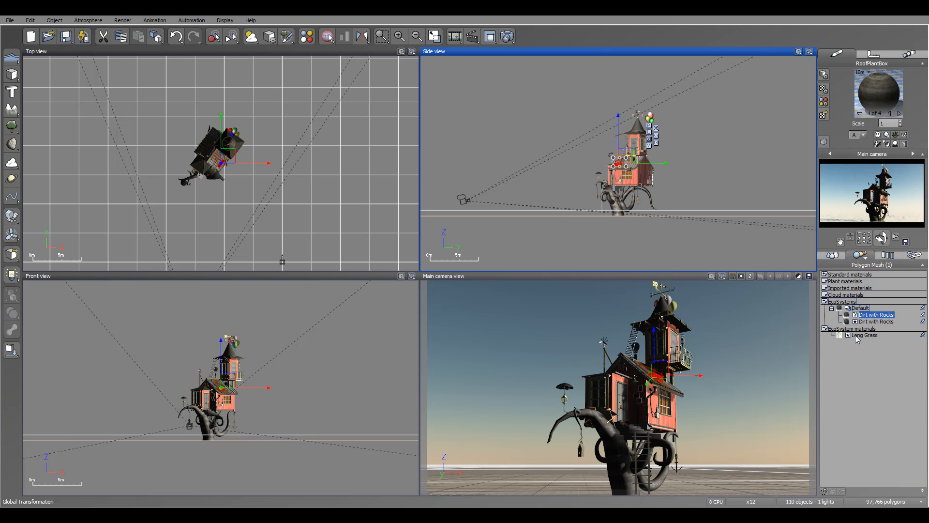
{"action": "left_click", "coordinate": [838, 336]}
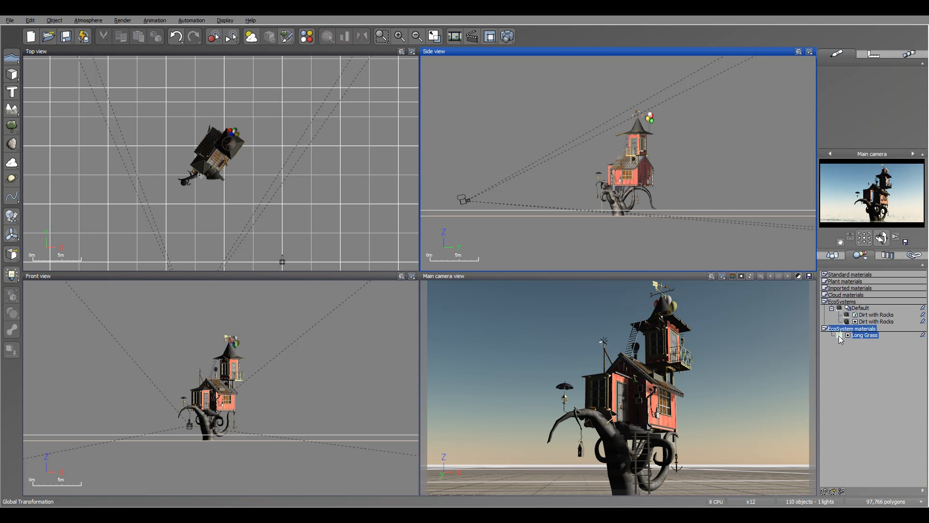
Enable color blend on the Long Grass material with an orange color at 74% and the color mask on, and accept the changes
{"action": "double_click", "coordinate": [843, 336]}
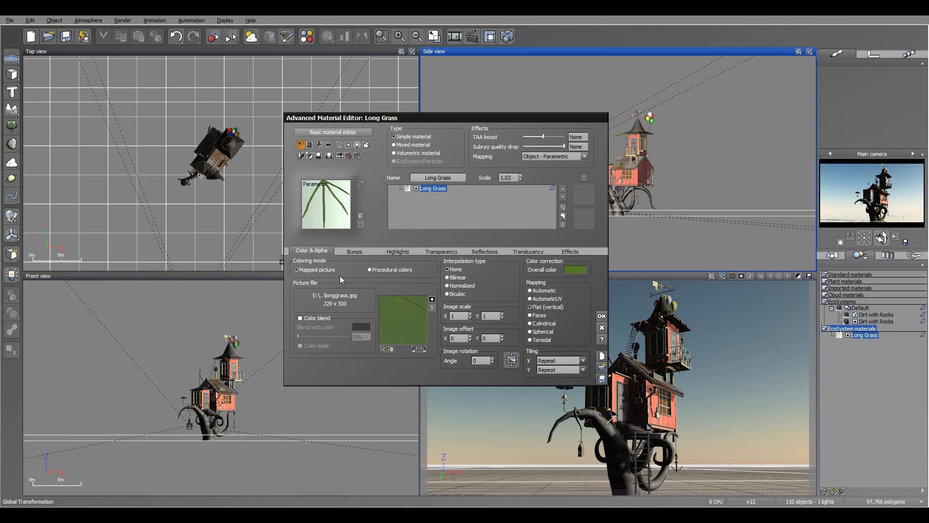
{"action": "left_click", "coordinate": [308, 318]}
{"action": "left_click", "coordinate": [361, 327]}
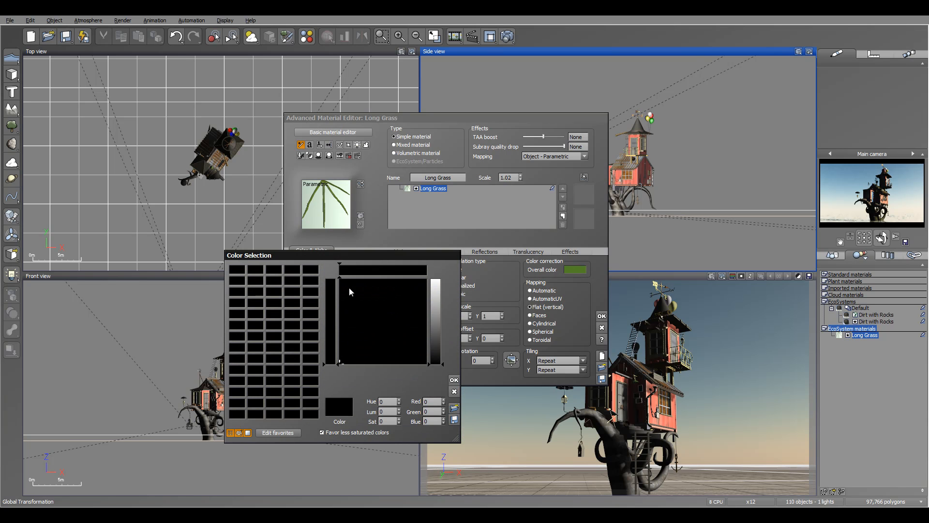
{"action": "left_click_drag", "start_coordinate": [361, 298], "coordinate": [349, 288]}
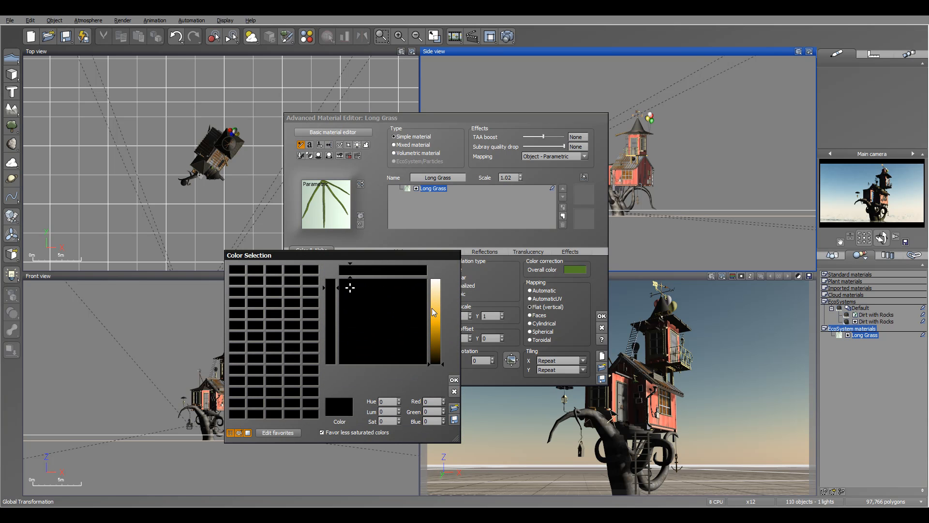
{"action": "left_click_drag", "start_coordinate": [436, 310], "coordinate": [440, 342]}
{"action": "left_click", "coordinate": [454, 380]}
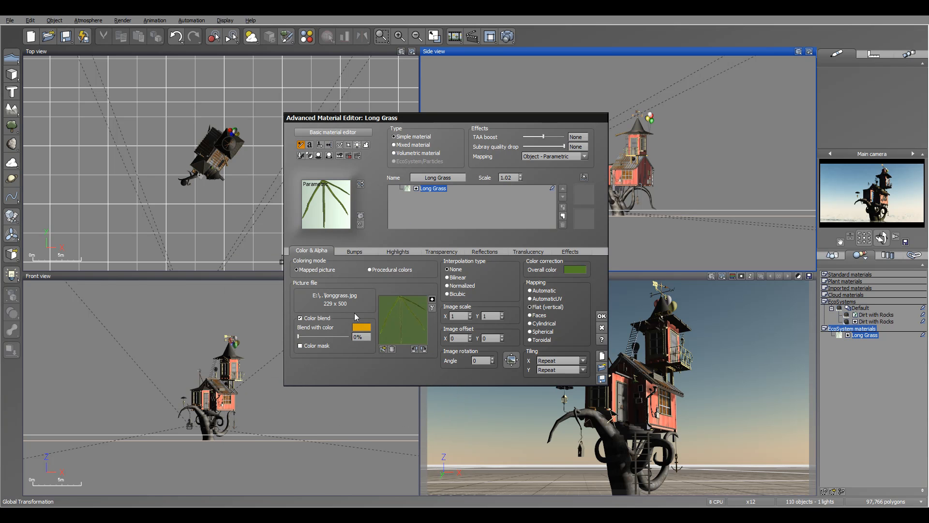
{"action": "left_click_drag", "start_coordinate": [299, 336], "coordinate": [340, 336]}
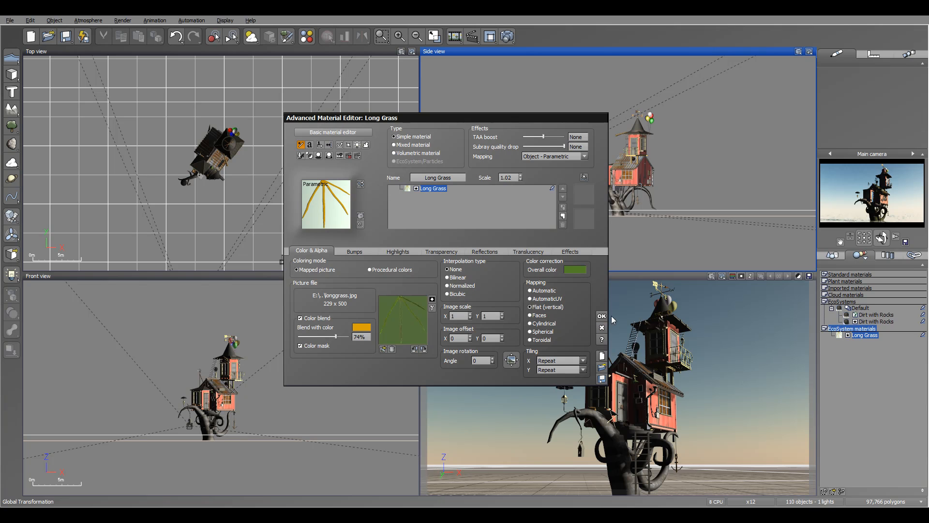
{"action": "left_click", "coordinate": [657, 332]}
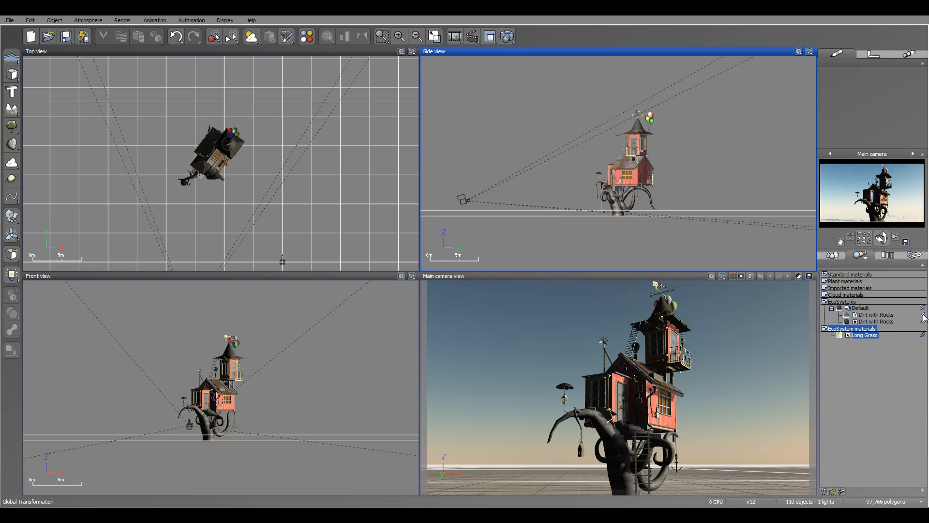
Expand the Standard materials category and select PaintOver, PlankSmall and the second WheelsWood's Old Wood Board to find their objects
{"action": "left_click", "coordinate": [825, 274]}
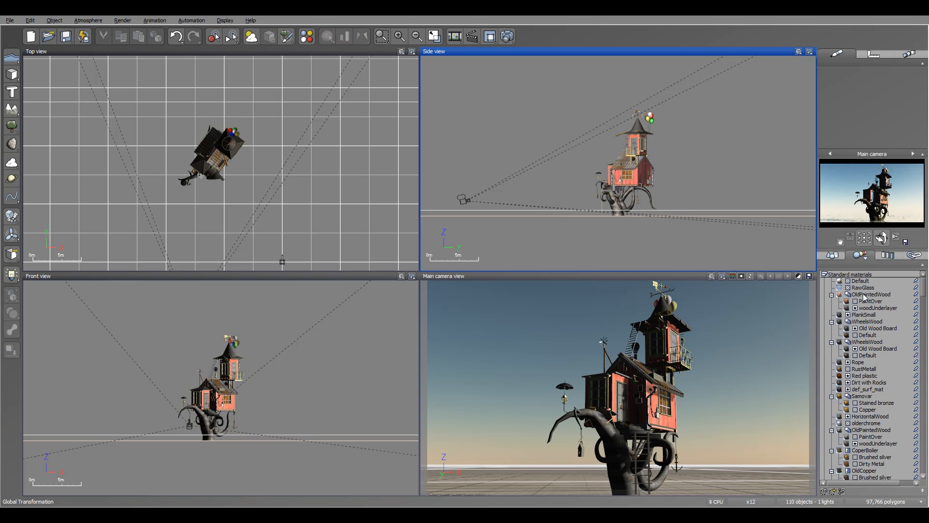
{"action": "left_click", "coordinate": [847, 301]}
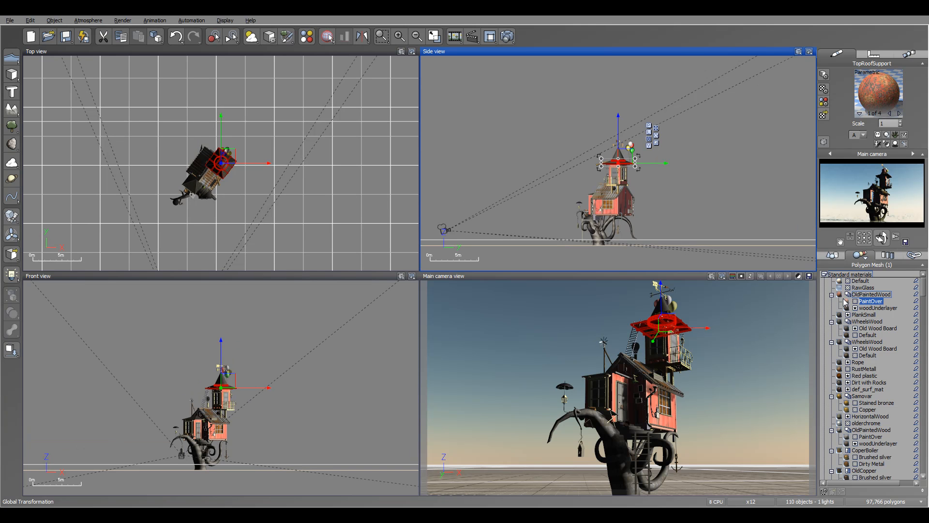
{"action": "left_click", "coordinate": [842, 316]}
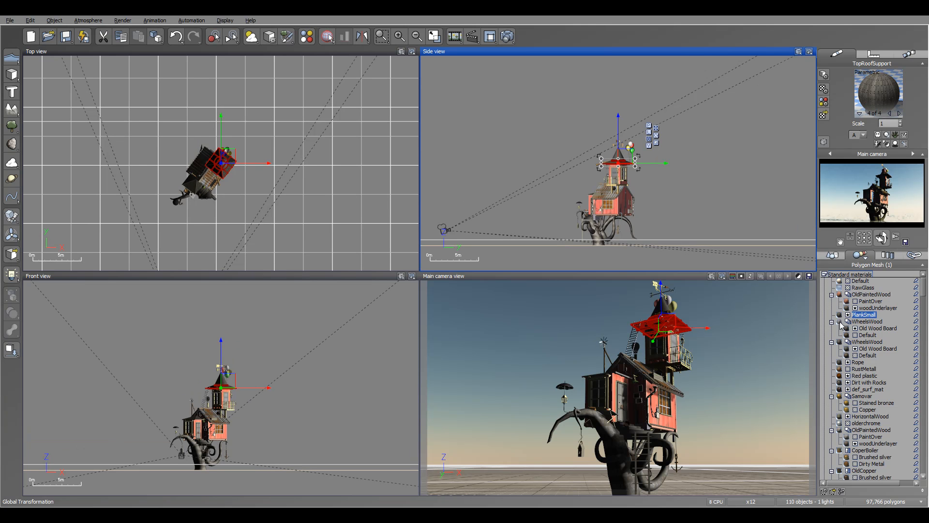
{"action": "left_click", "coordinate": [845, 350]}
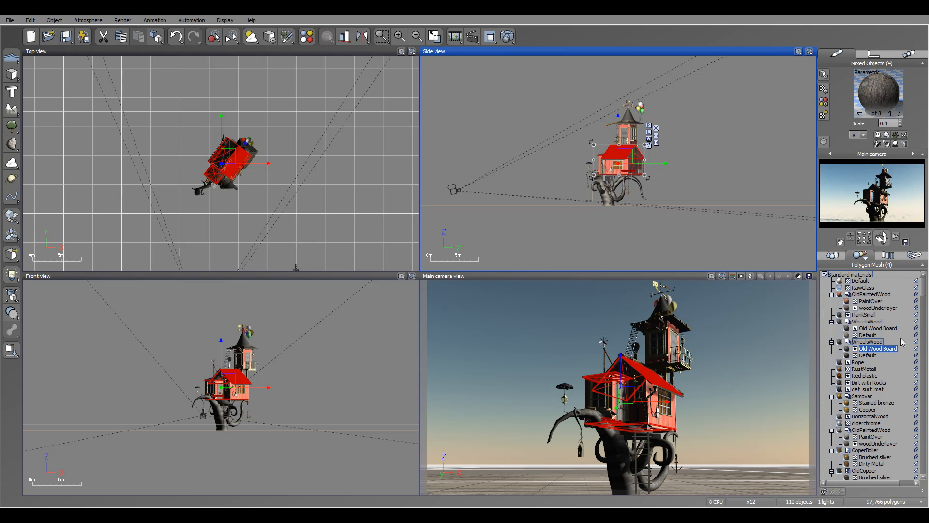
Highlight the second WheelsWood's Old Wood Board material with flashing colors to locate where it is used in the scene
{"action": "left_click", "coordinate": [916, 349]}
{"action": "left_click", "coordinate": [824, 306]}
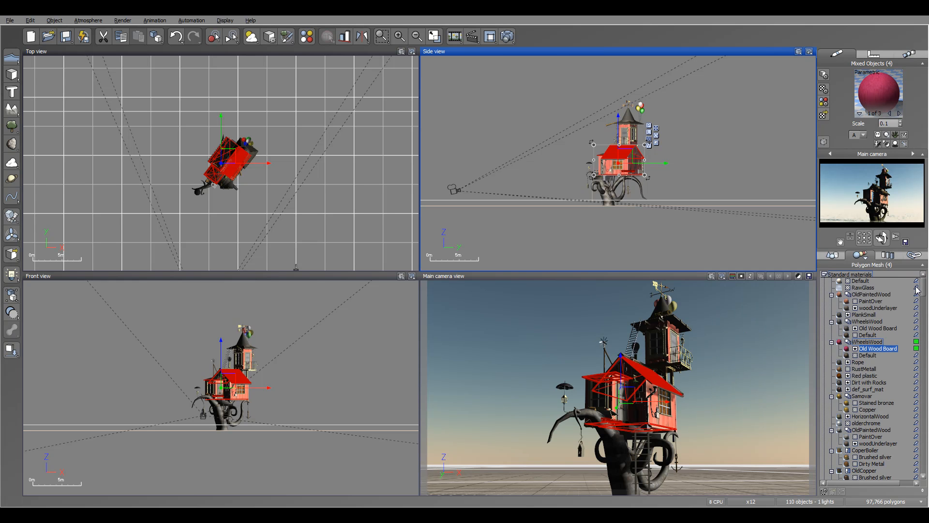
{"action": "left_click", "coordinate": [743, 304]}
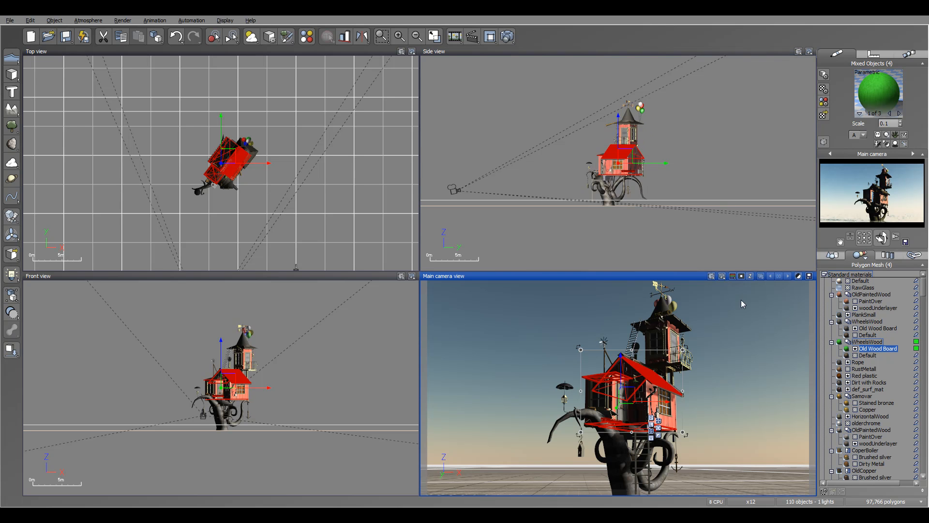
Browse the whole material list down to the EcoSystem materials, and select the first WheelsWood mixed material with its object
{"action": "left_click", "coordinate": [864, 328]}
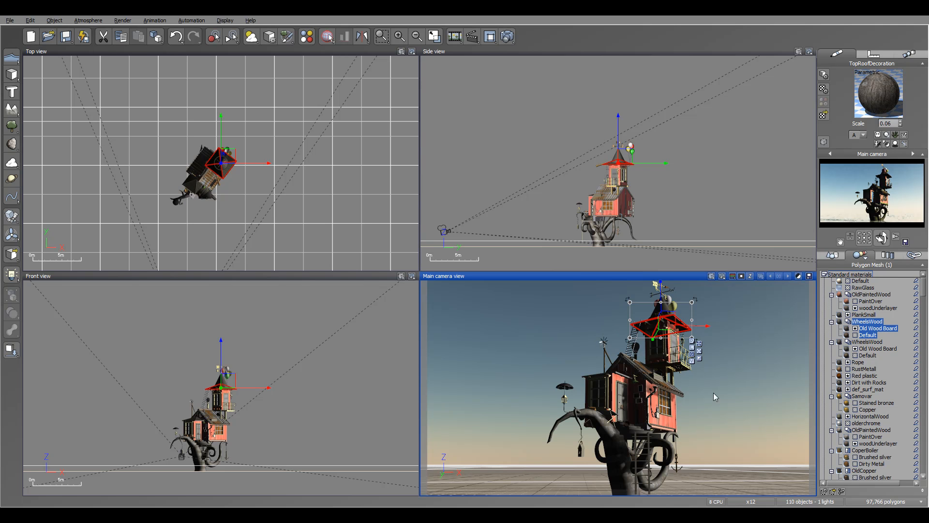
{"action": "left_click_drag", "start_coordinate": [923, 288], "coordinate": [923, 467]}
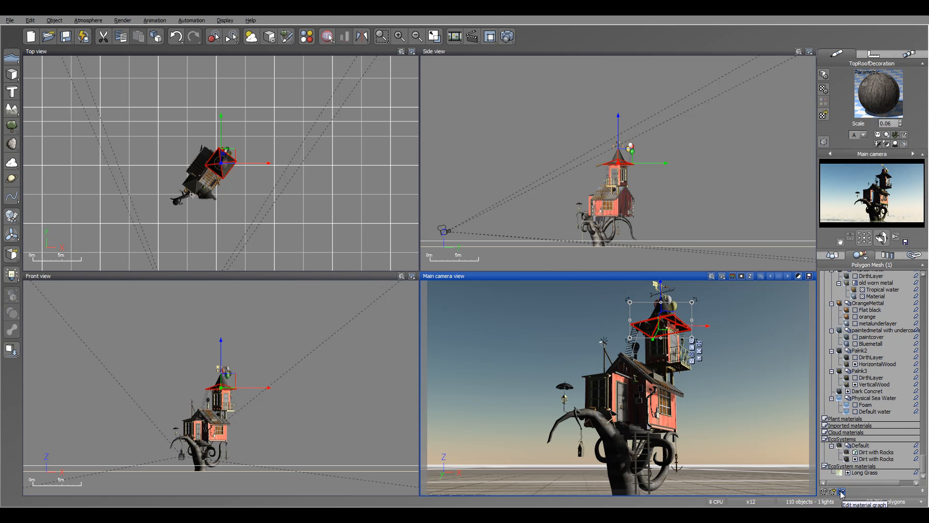
{"action": "left_click_drag", "start_coordinate": [924, 458], "coordinate": [925, 284]}
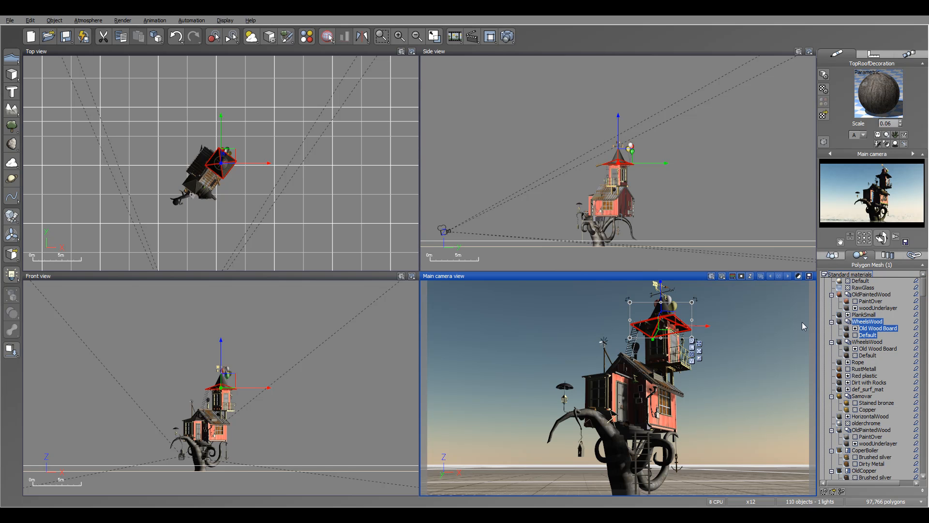
{"action": "left_click", "coordinate": [864, 322]}
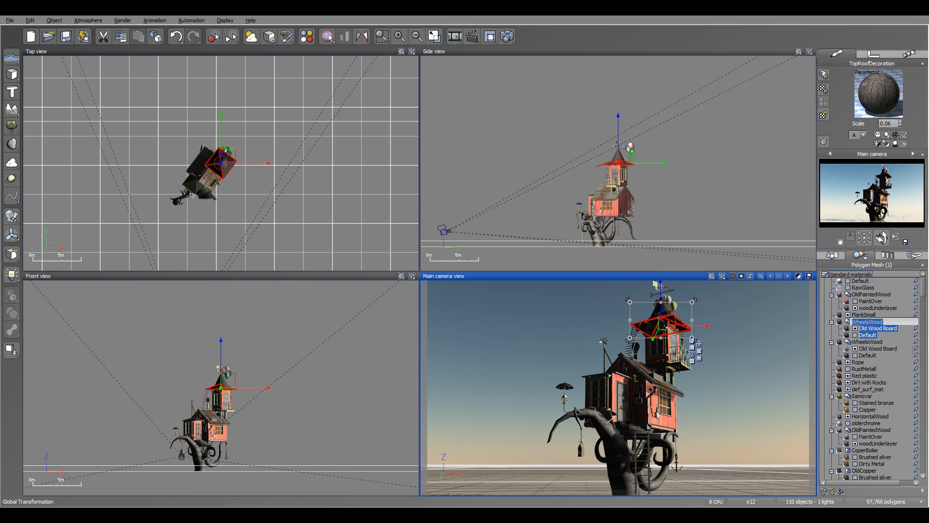
{"action": "left_click", "coordinate": [866, 341]}
{"action": "left_click", "coordinate": [865, 322]}
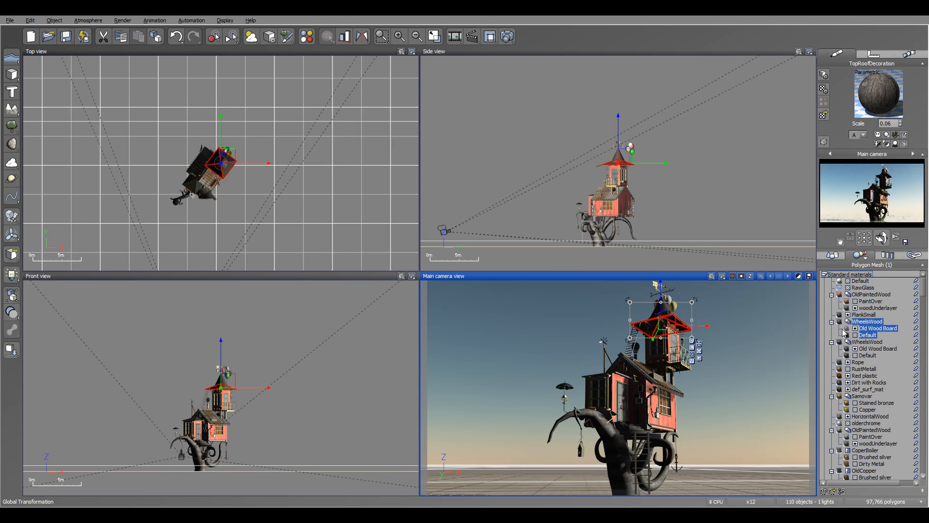
Open the first WheelsWood's material graph, spread out the two projected texture map nodes to examine their links, and cancel the editor
{"action": "left_click", "coordinate": [842, 492]}
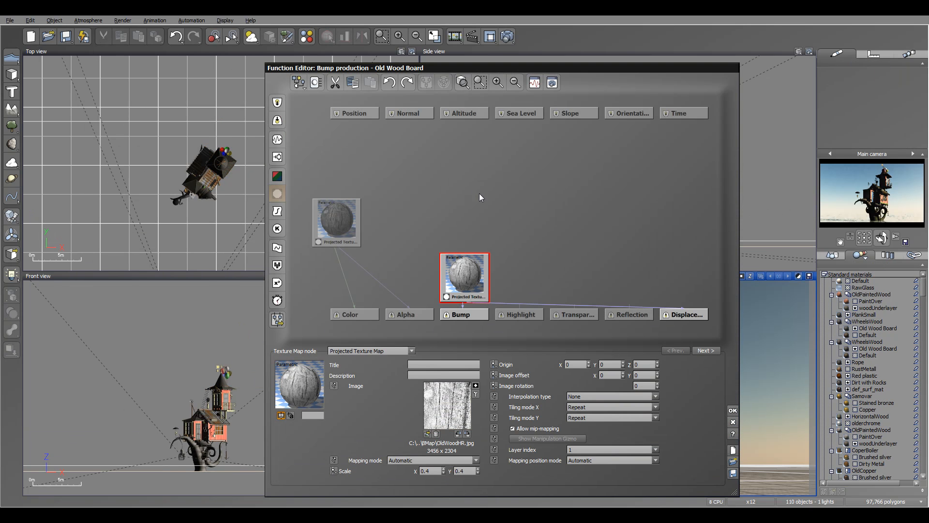
{"action": "left_click_drag", "start_coordinate": [464, 282], "coordinate": [500, 191]}
{"action": "left_click_drag", "start_coordinate": [337, 223], "coordinate": [374, 188]}
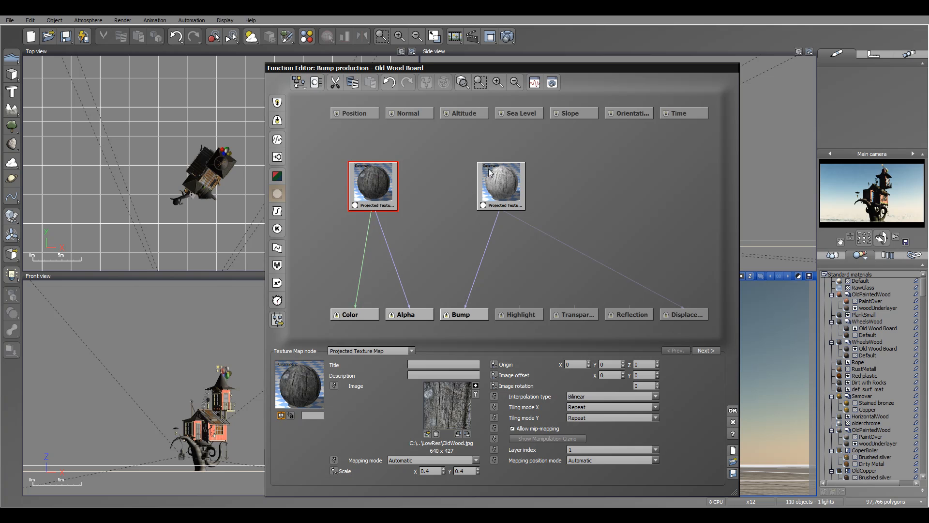
{"action": "left_click_drag", "start_coordinate": [558, 65], "coordinate": [525, 51]}
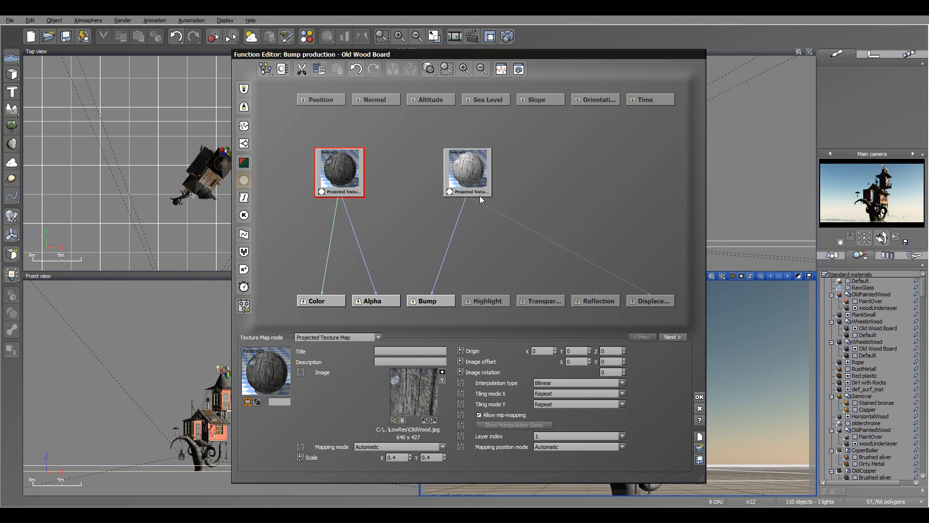
{"action": "left_click", "coordinate": [699, 409]}
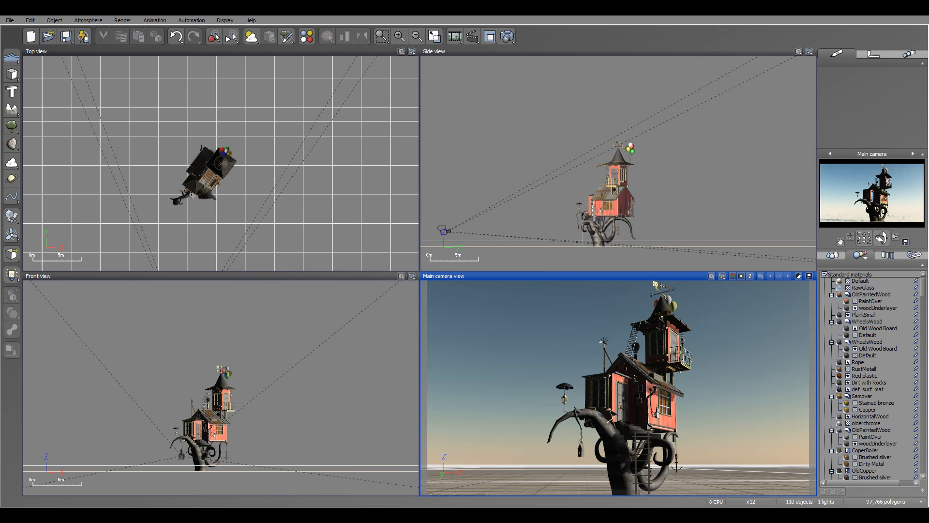
Show the library's master objects and select Jar, Basket and PictureTop in turn to find their instances in the scene
{"action": "left_click", "coordinate": [887, 255]}
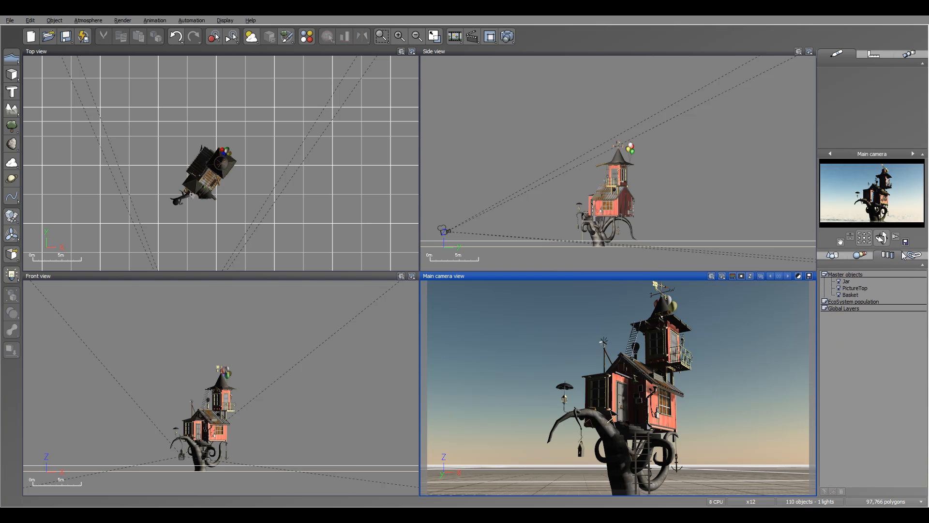
{"action": "left_click", "coordinate": [845, 283]}
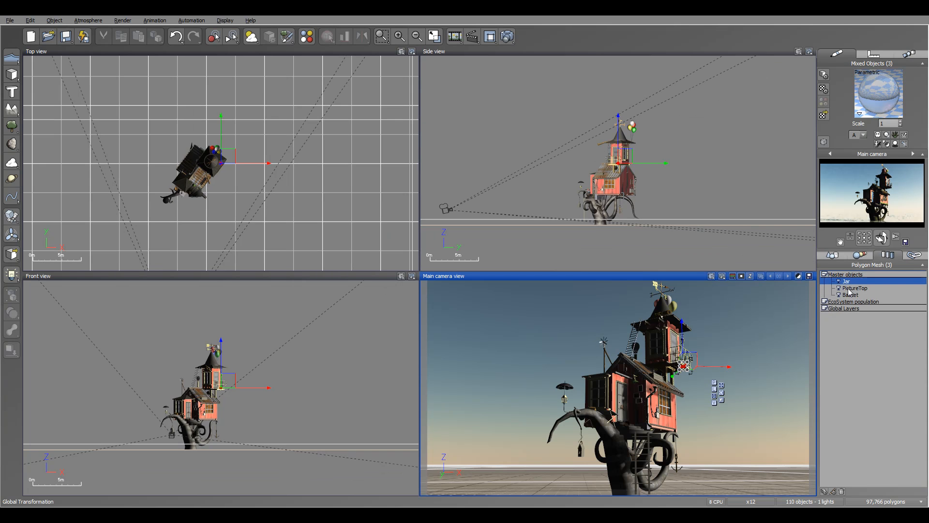
{"action": "left_click", "coordinate": [850, 294]}
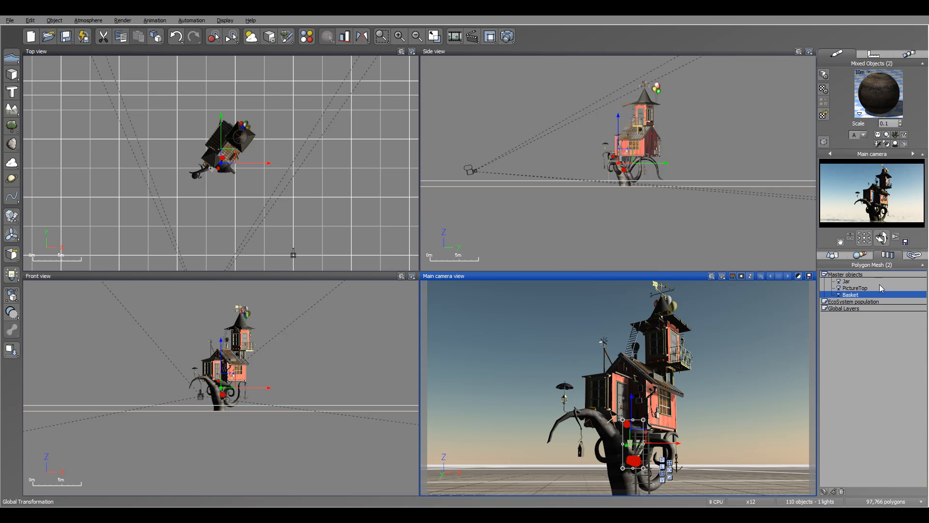
{"action": "left_click", "coordinate": [853, 288]}
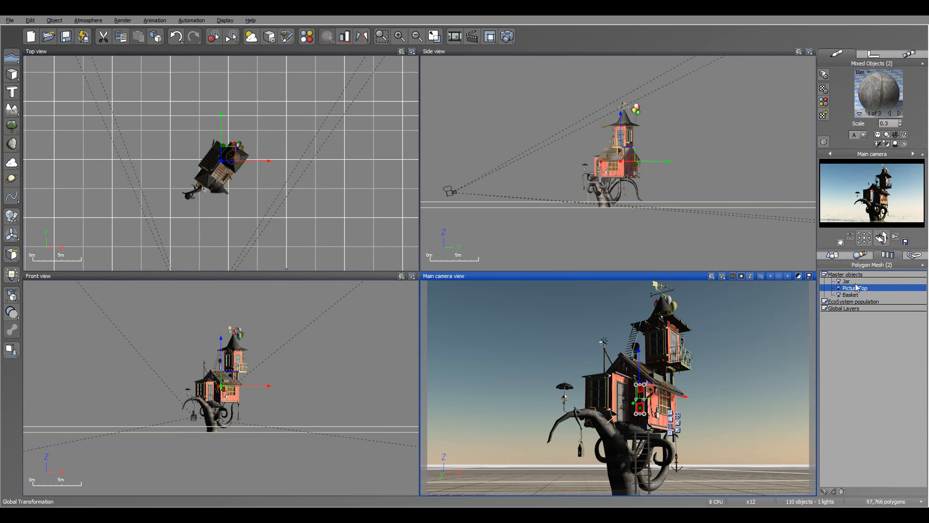
{"action": "left_click", "coordinate": [850, 295]}
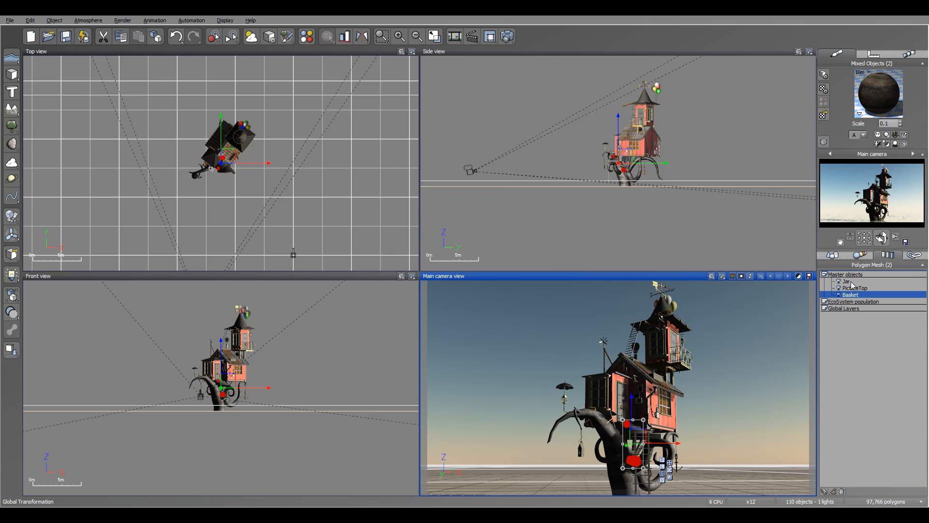
{"action": "left_click", "coordinate": [848, 281]}
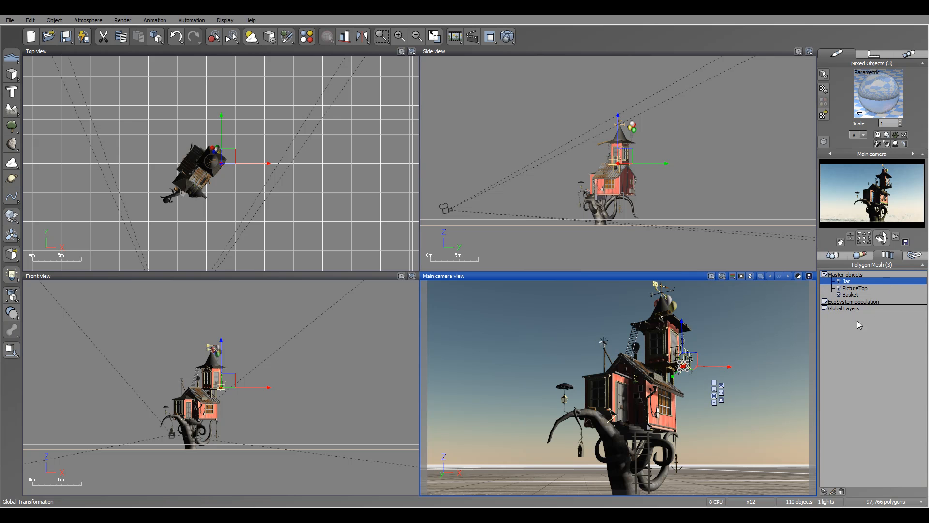
Open the PictureTop master object for editing in isolation mode, dismiss its mesh options, and undo the edit
{"action": "left_click", "coordinate": [842, 288]}
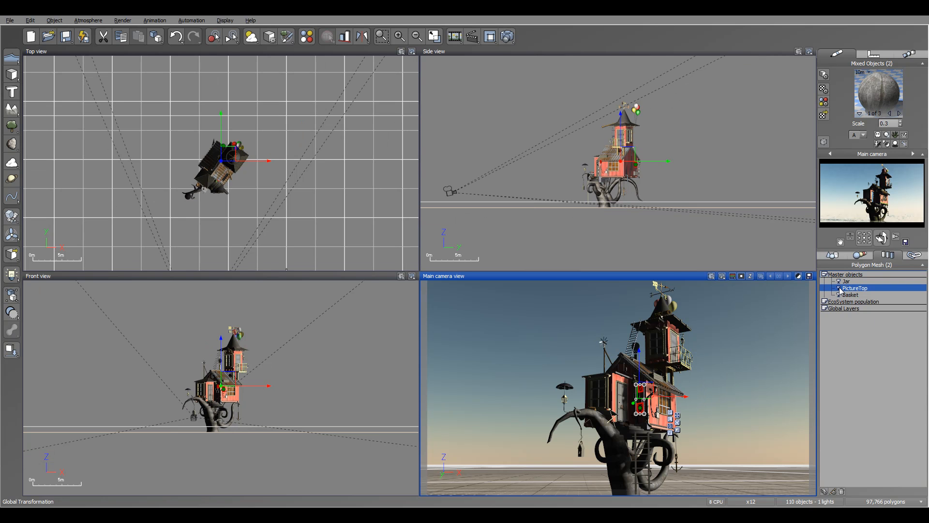
{"action": "double_click", "coordinate": [841, 289]}
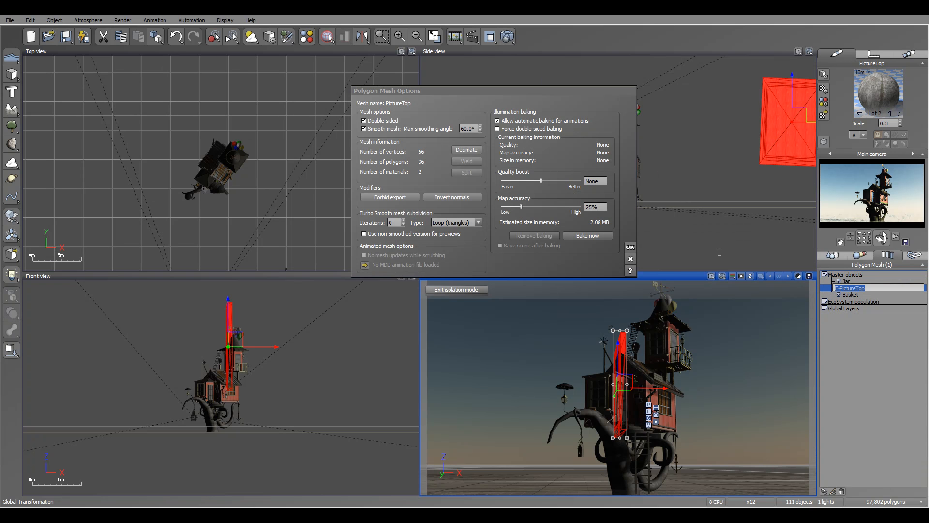
{"action": "left_click", "coordinate": [630, 258]}
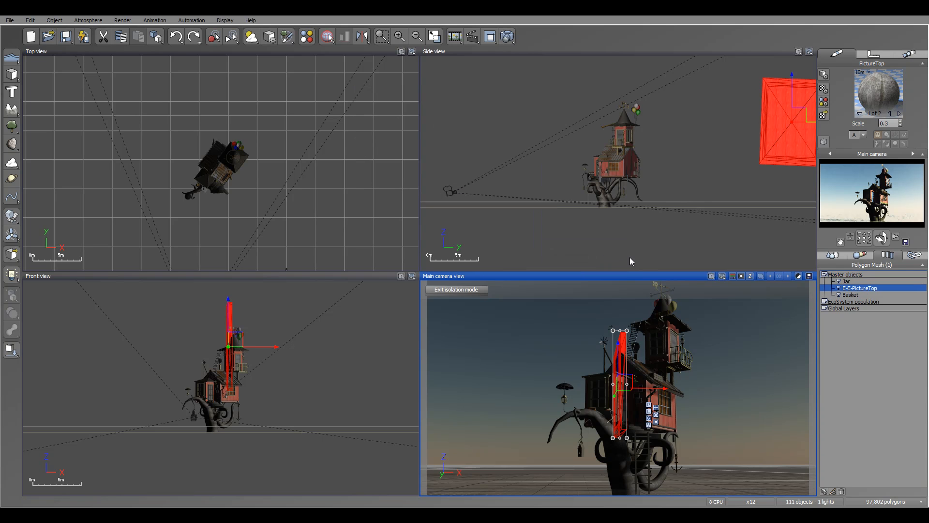
{"action": "left_click", "coordinate": [864, 326]}
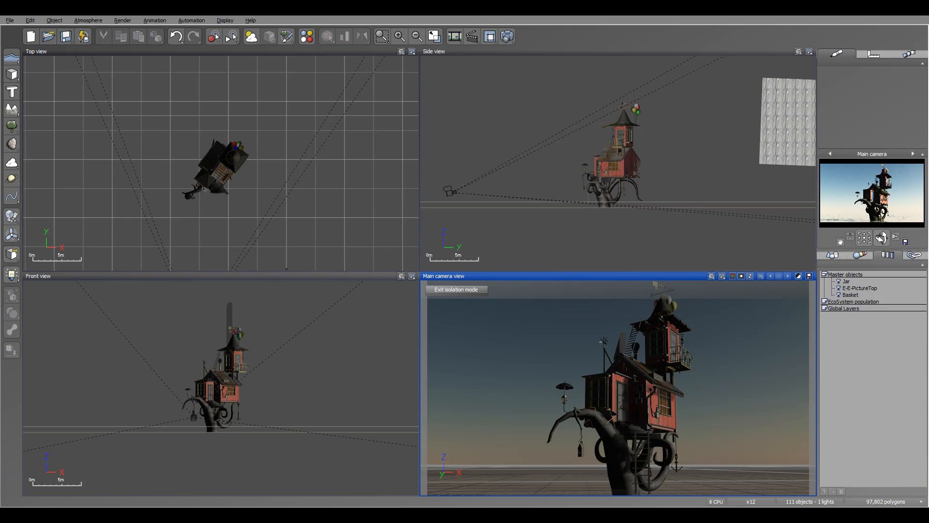
{"action": "key", "text": "ctrl+z"}
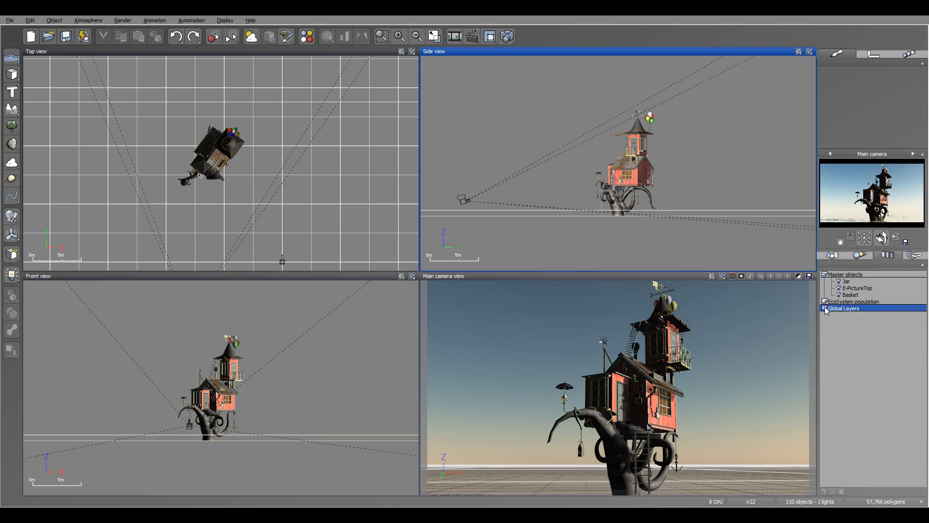
List the scene's linked texture maps and select imgLong.jpg to find the object that uses it
{"action": "left_click", "coordinate": [908, 254]}
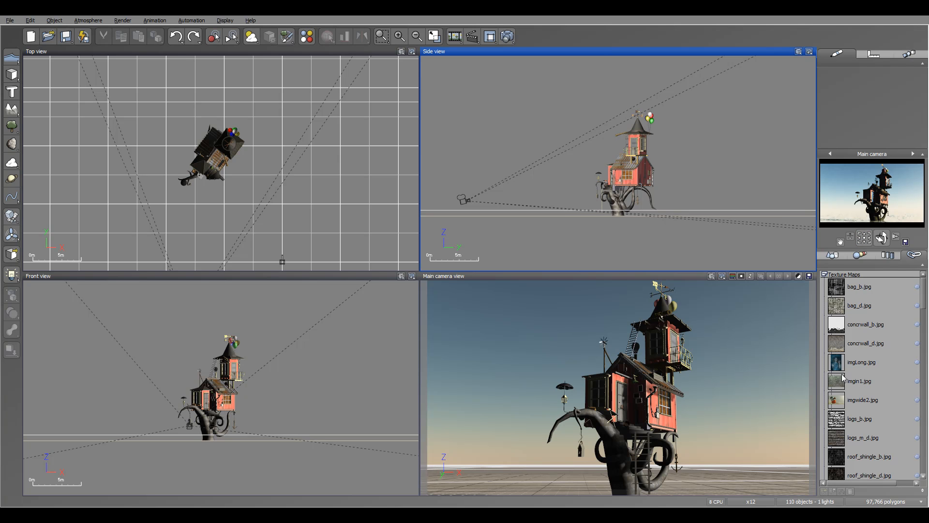
{"action": "scroll", "coordinate": [924, 299], "scroll_direction": "down", "scroll_amount": 1}
{"action": "scroll", "coordinate": [924, 299], "scroll_direction": "down", "scroll_amount": 2}
{"action": "left_click", "coordinate": [836, 303]}
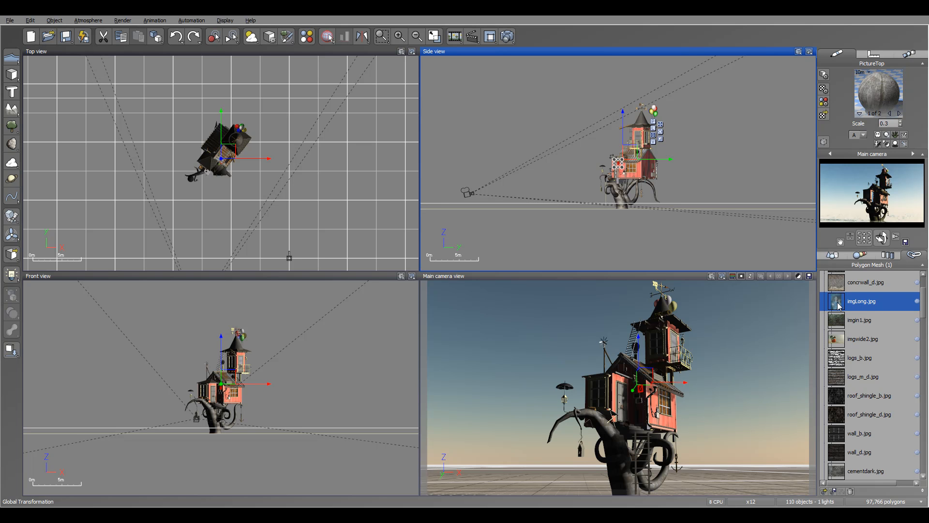
Review the link options of imgLong.jpg, view the image in the photo viewer, and close the viewer
{"action": "right_click", "coordinate": [839, 305]}
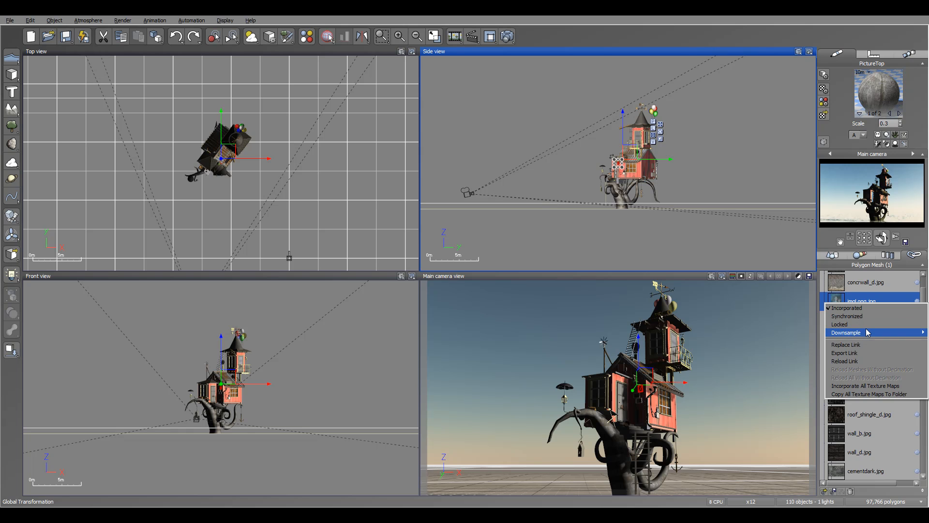
{"action": "mouse_move", "coordinate": [867, 333]}
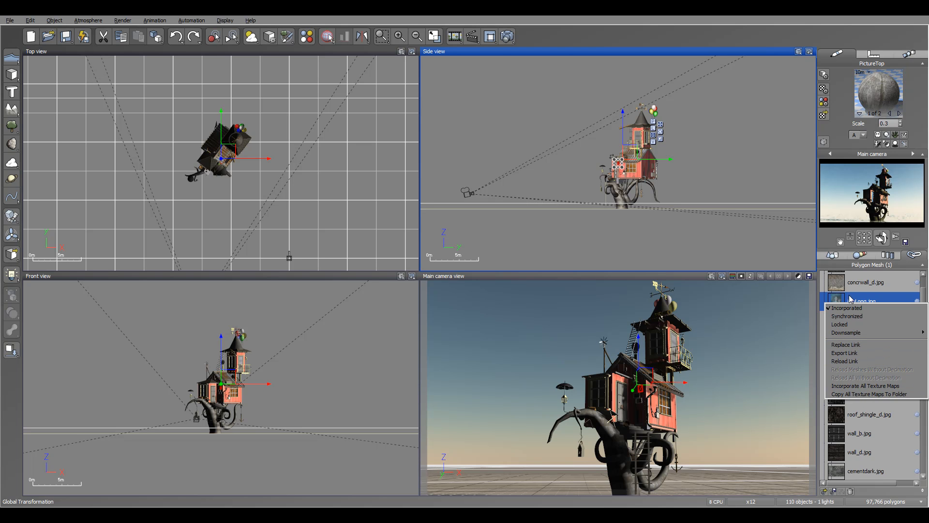
{"action": "left_click", "coordinate": [868, 300]}
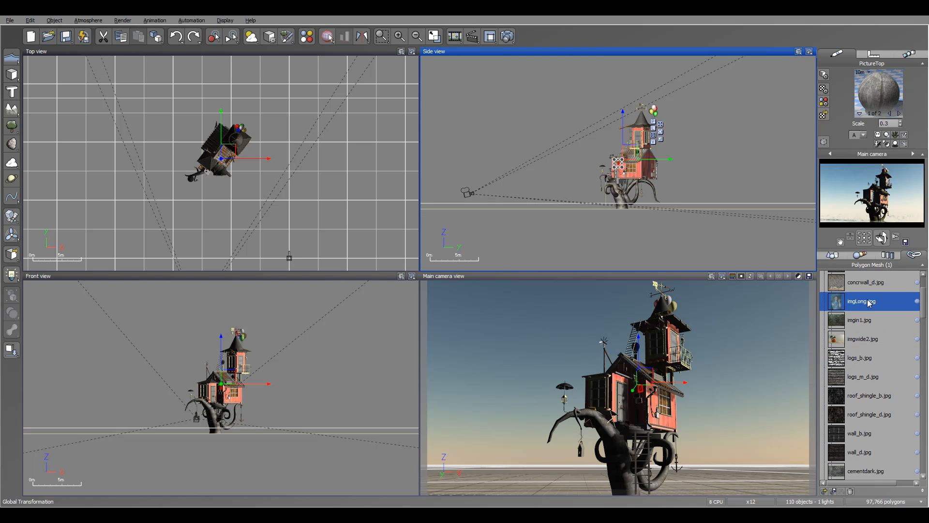
{"action": "double_click", "coordinate": [839, 302]}
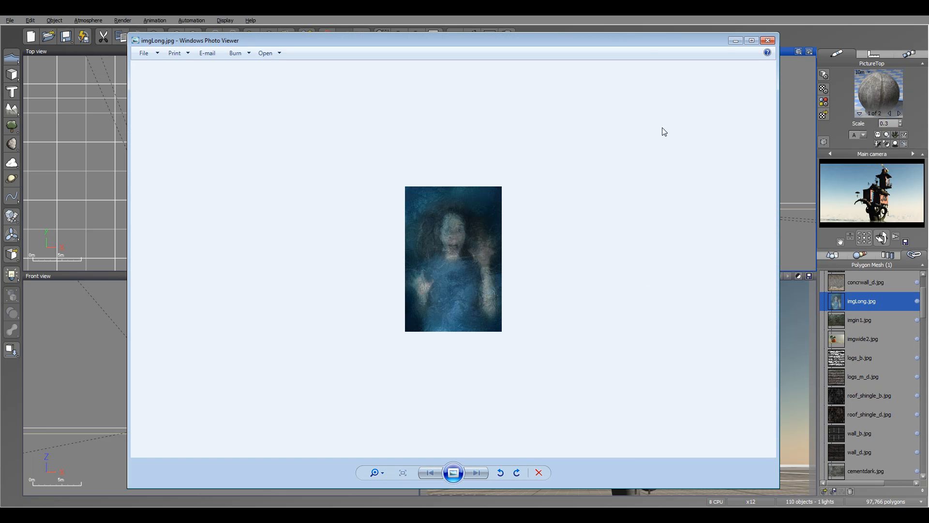
{"action": "left_click", "coordinate": [768, 40]}
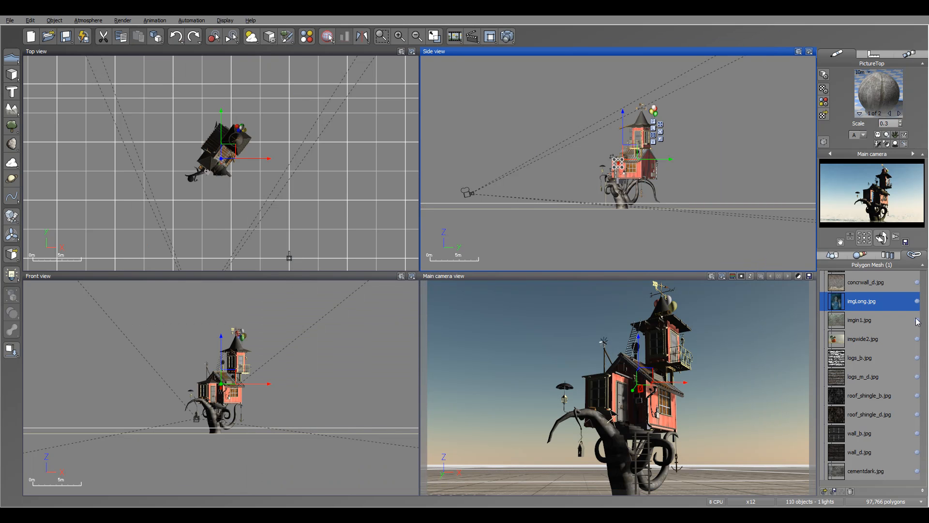
Go to the linked objects below the texture maps and select several from ConeRoof to BackdropPorchWindow to locate them in the views
{"action": "scroll", "coordinate": [871, 339], "scroll_direction": "up", "scroll_amount": 3}
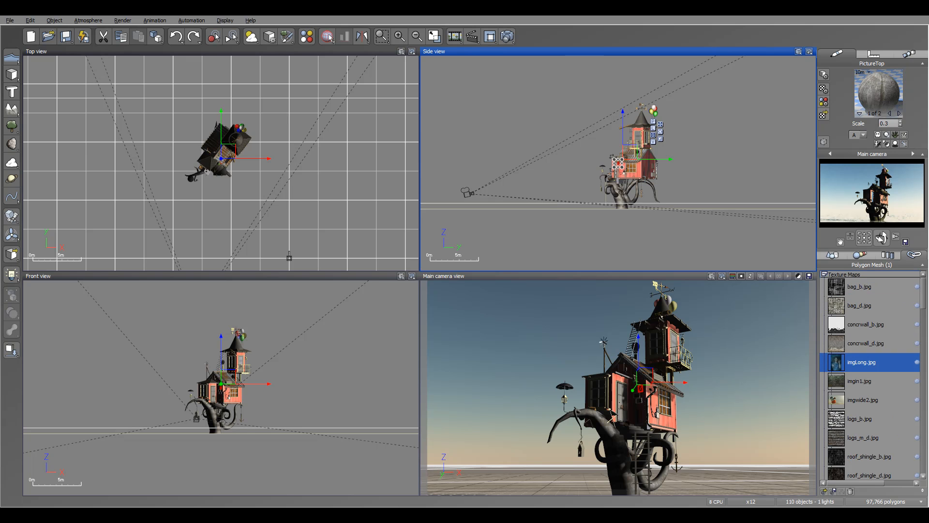
{"action": "left_click_drag", "start_coordinate": [919, 289], "coordinate": [920, 428]}
{"action": "left_click", "coordinate": [856, 360]}
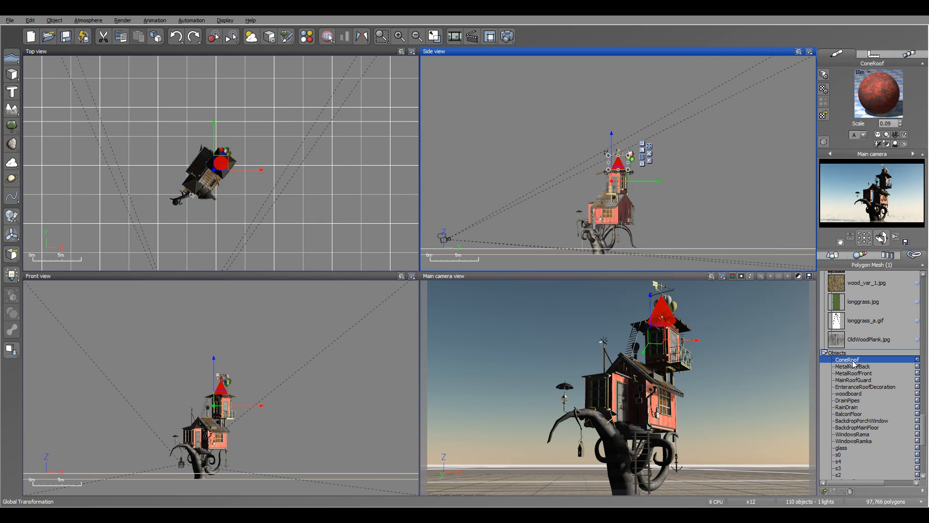
{"action": "left_click", "coordinate": [854, 366]}
{"action": "left_click", "coordinate": [855, 381]}
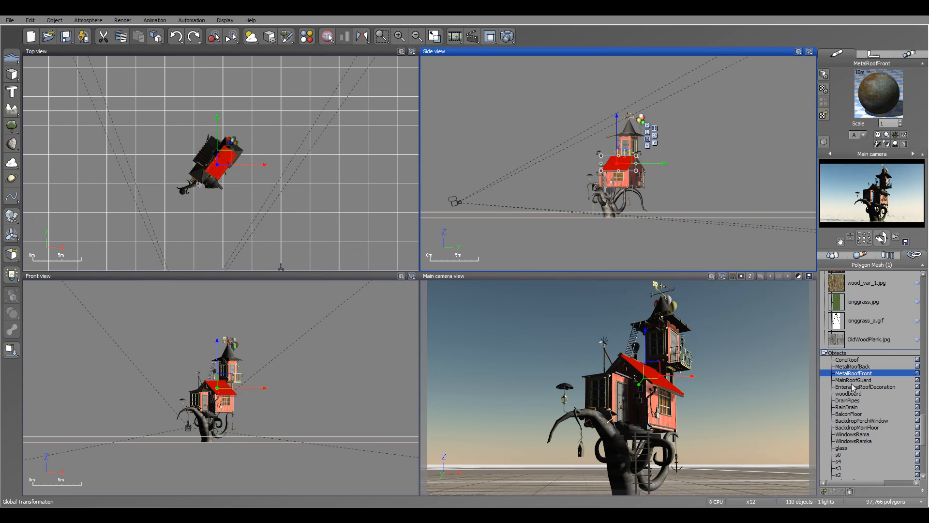
{"action": "left_click", "coordinate": [851, 387]}
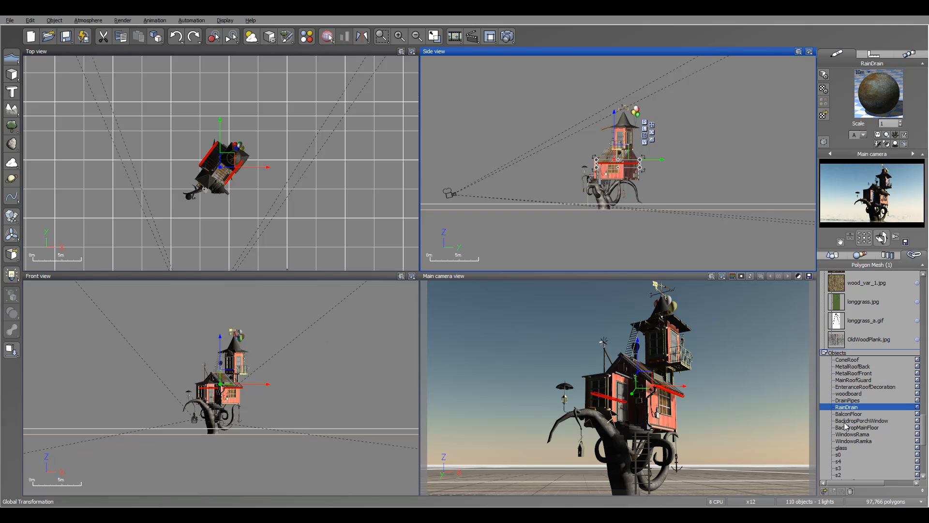
{"action": "left_click", "coordinate": [848, 420]}
Review the link options of the BackdropPorchWindow object and dismiss them without choosing any
{"action": "left_click_drag", "start_coordinate": [924, 417], "coordinate": [923, 433]}
{"action": "right_click", "coordinate": [846, 310]}
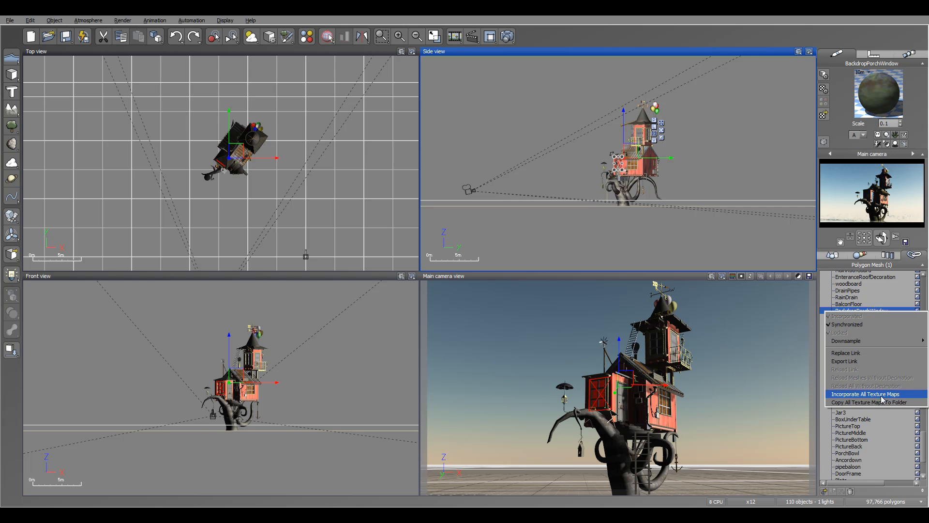
{"action": "left_click", "coordinate": [875, 312]}
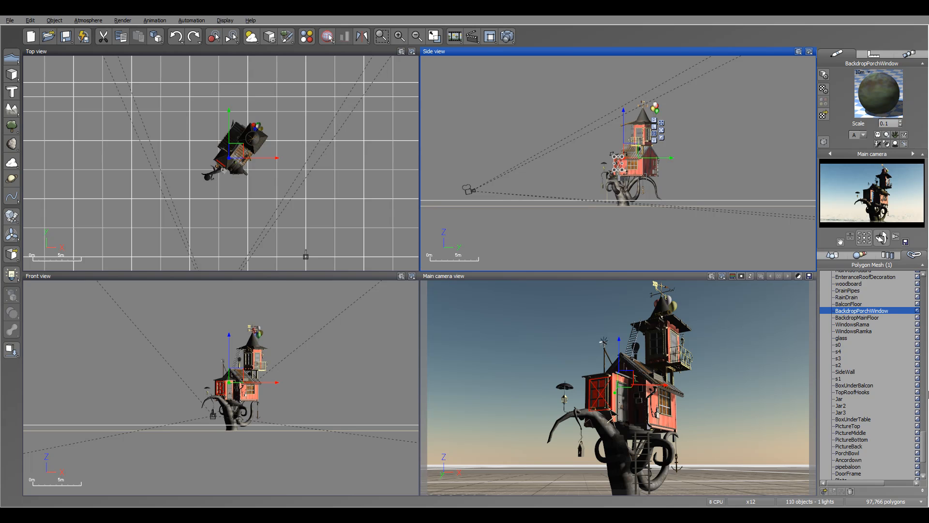
Return to the texture maps in the links list and select bag_b.jpg to locate the objects that use it
{"action": "left_click_drag", "start_coordinate": [924, 440], "coordinate": [923, 283]}
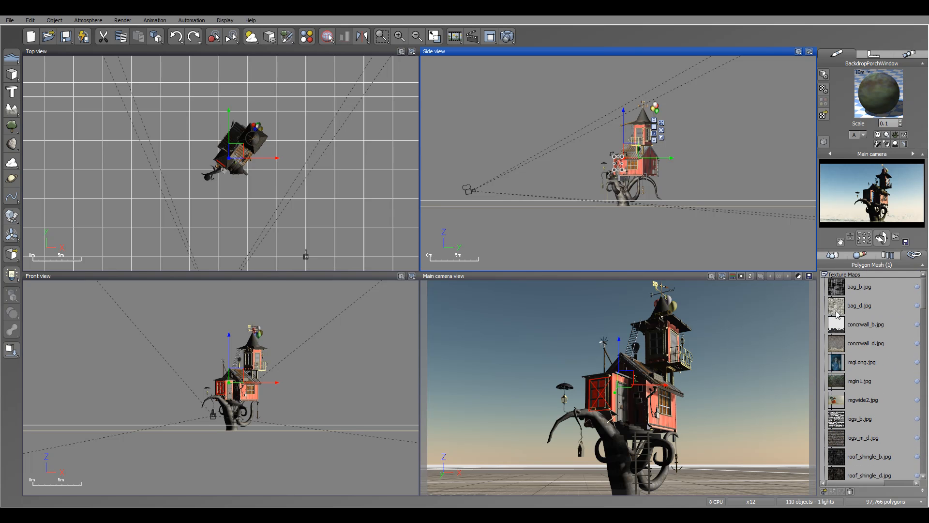
{"action": "left_click", "coordinate": [842, 288]}
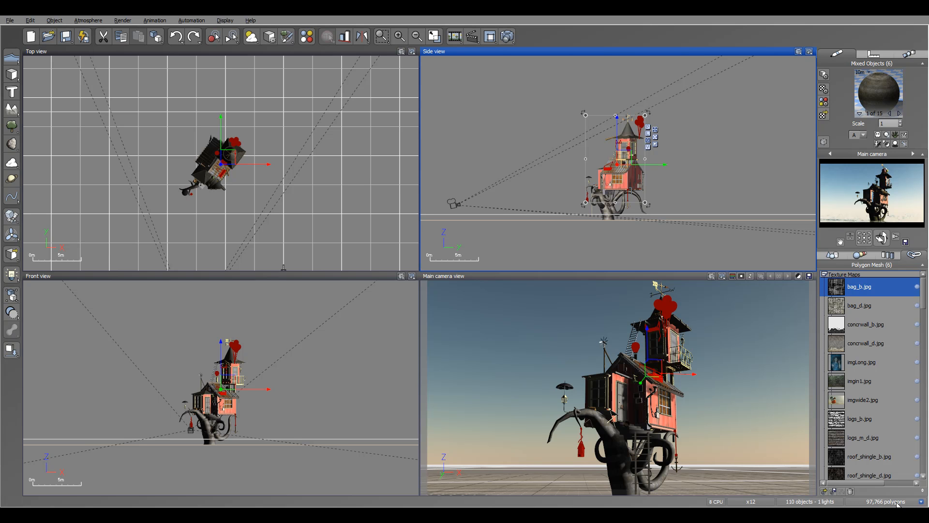
Switch the status bar read-out to Available Resources and Used GPU Resources in turn, and set it back to Polygon Count
{"action": "left_click", "coordinate": [921, 501]}
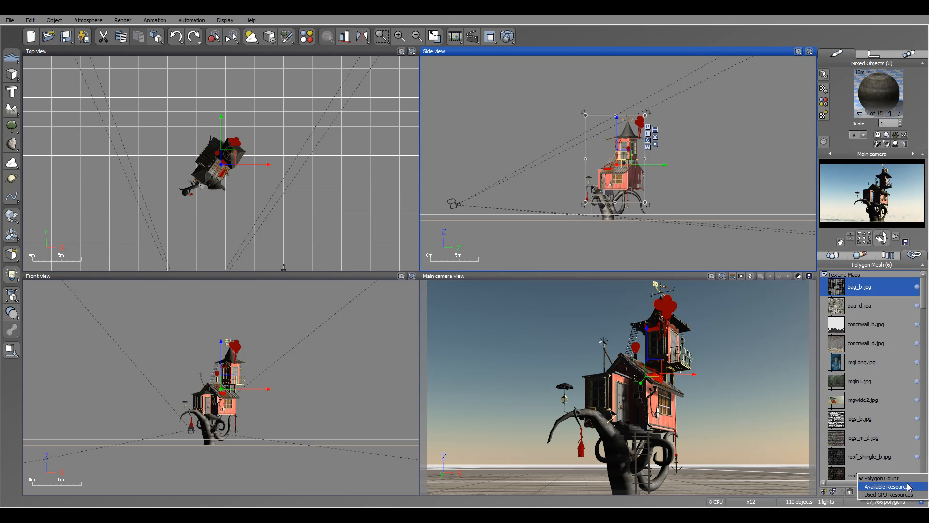
{"action": "left_click", "coordinate": [908, 486]}
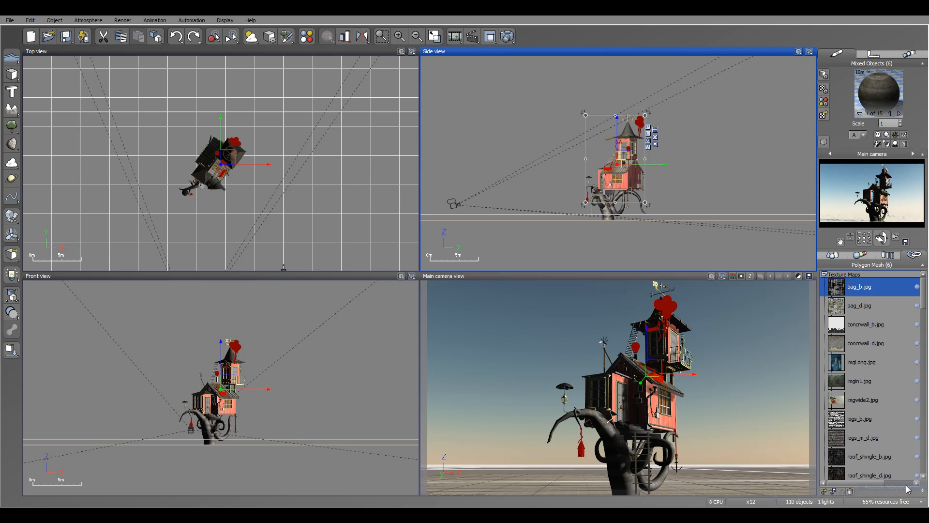
{"action": "left_click", "coordinate": [923, 502]}
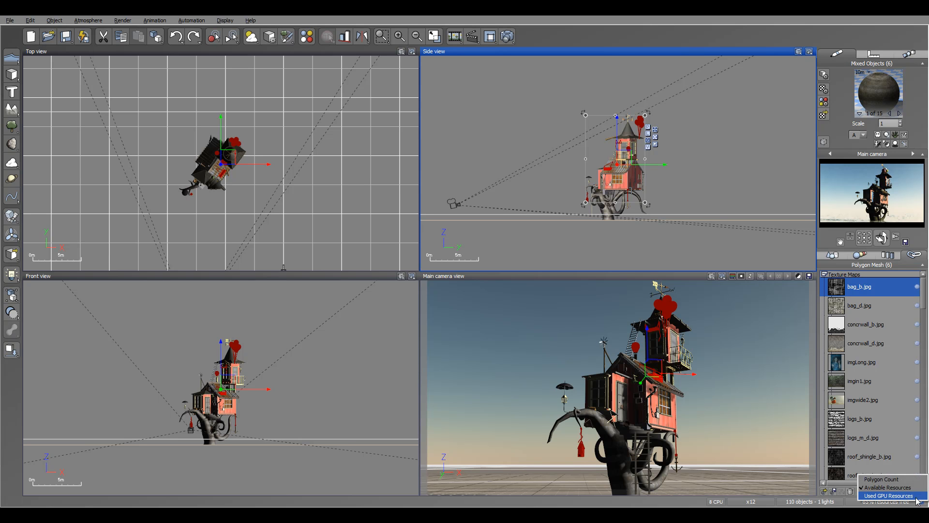
{"action": "left_click", "coordinate": [886, 494]}
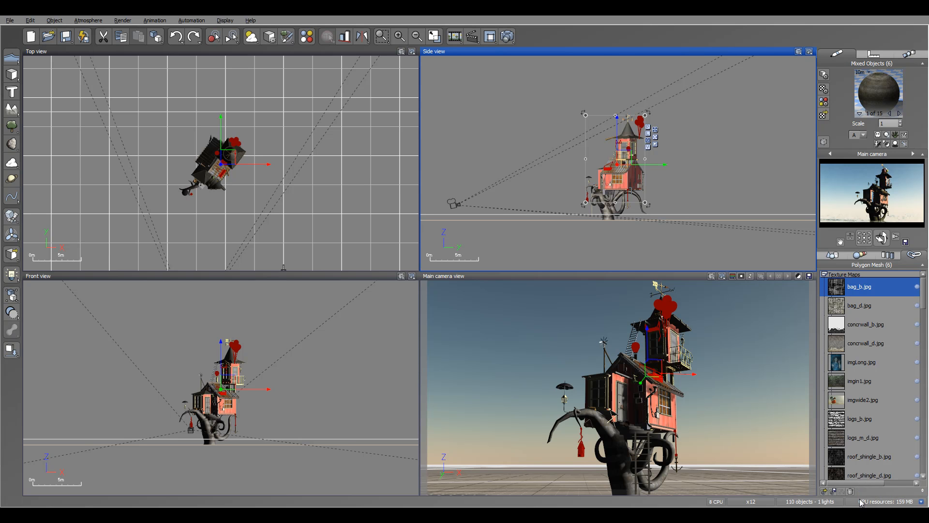
{"action": "left_click", "coordinate": [922, 502]}
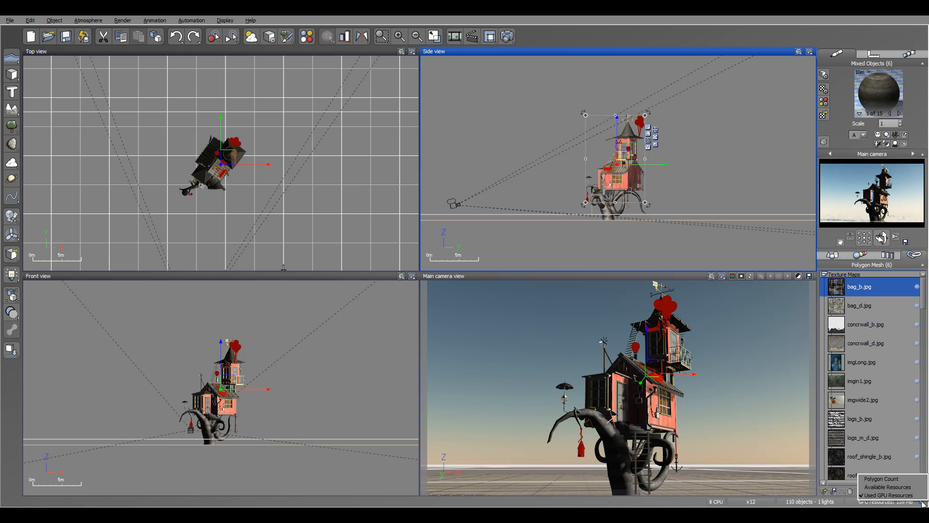
{"action": "left_click", "coordinate": [905, 479]}
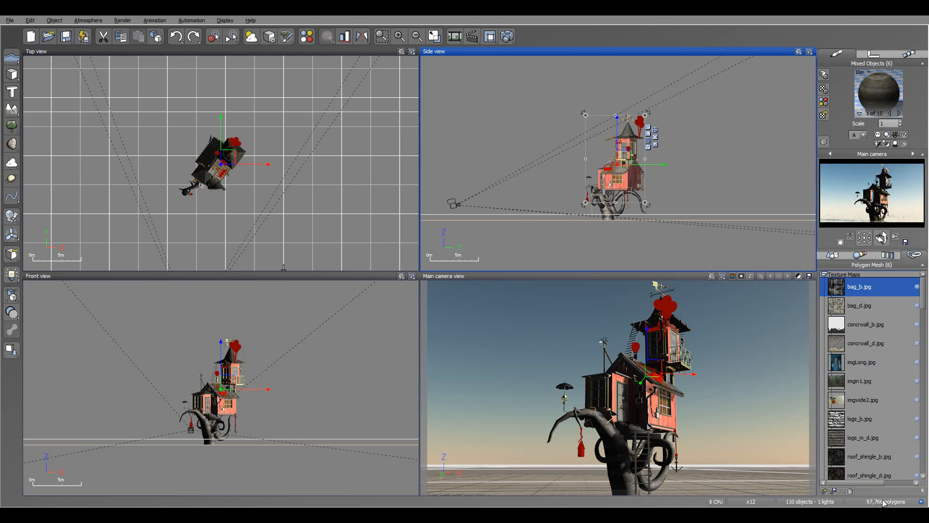